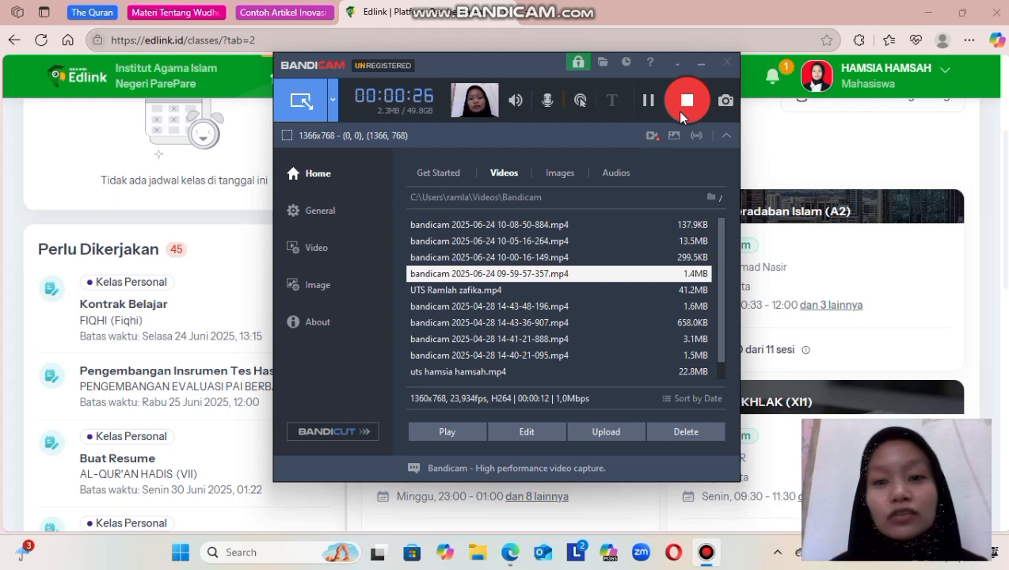
Look over the Kelas Personal list and the new-class form, closing the form without creating a class.
left_click(701, 66)
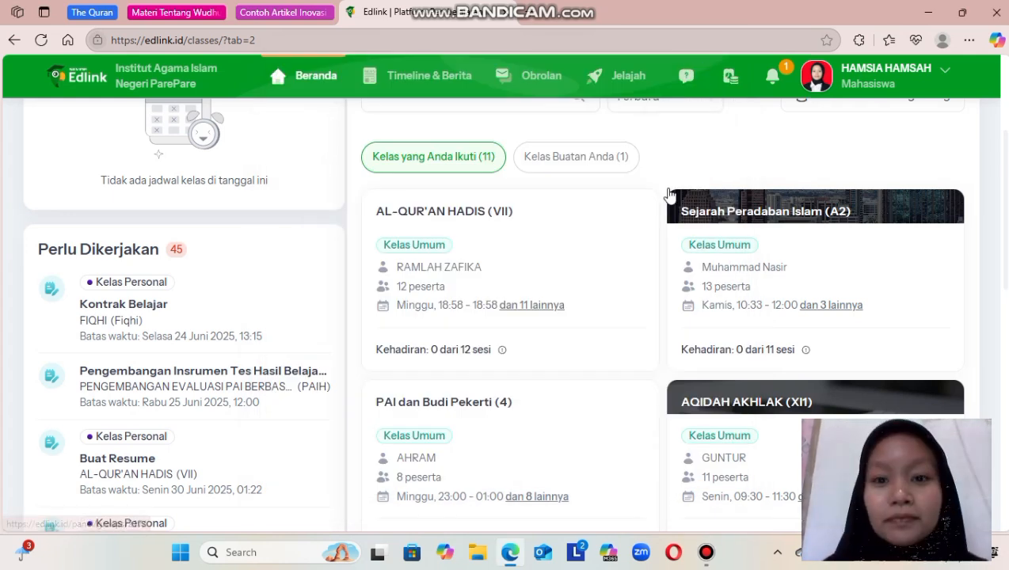
scroll(670, 194, "down", 1)
scroll(670, 194, "up", 2)
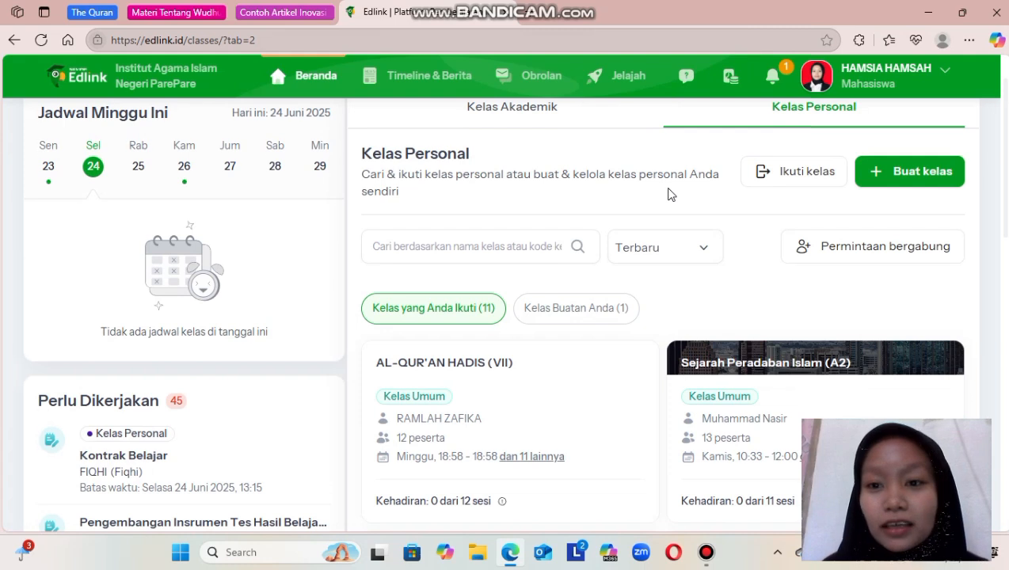
scroll(670, 194, "up", 1)
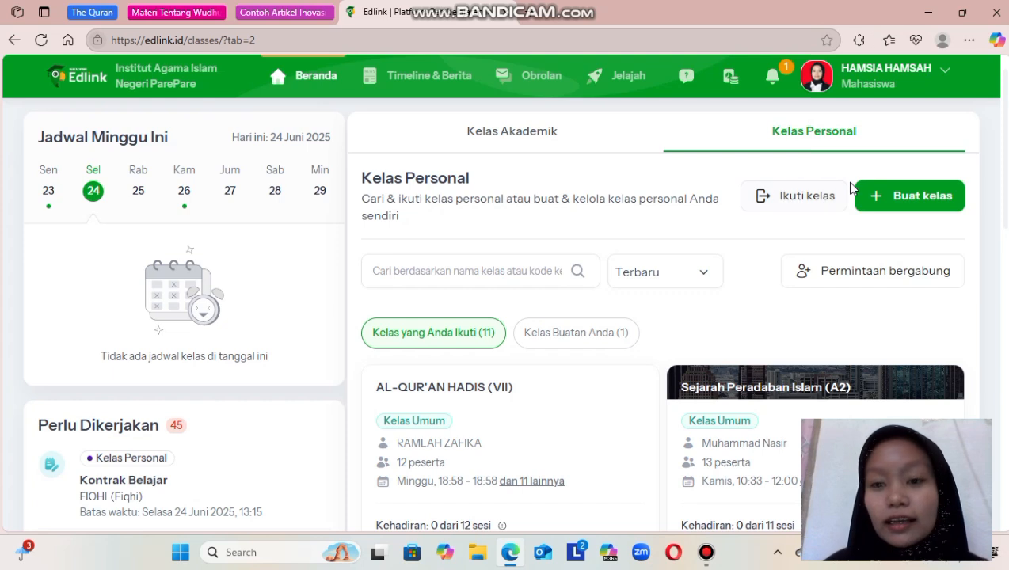
left_click(885, 205)
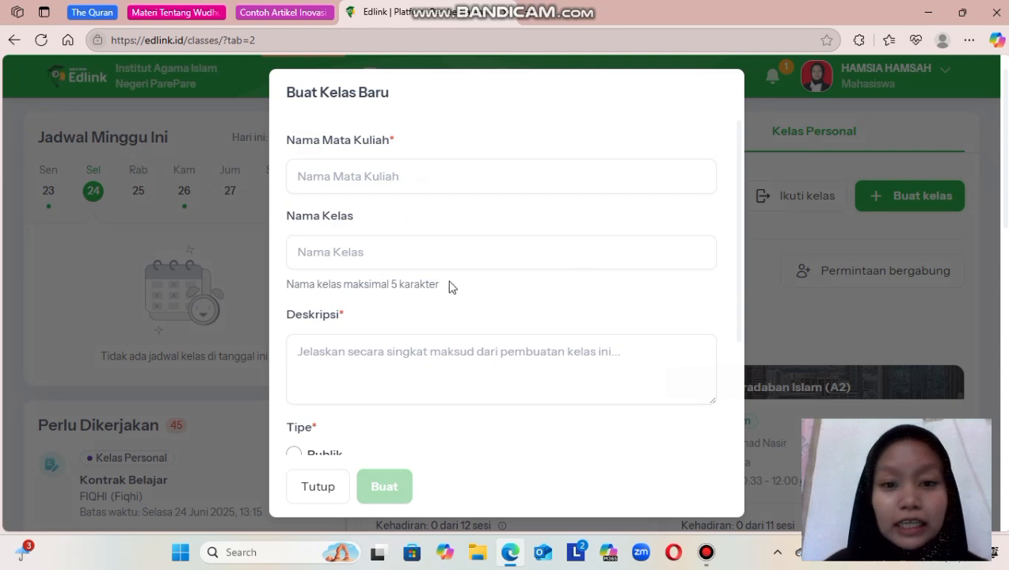
left_click(319, 488)
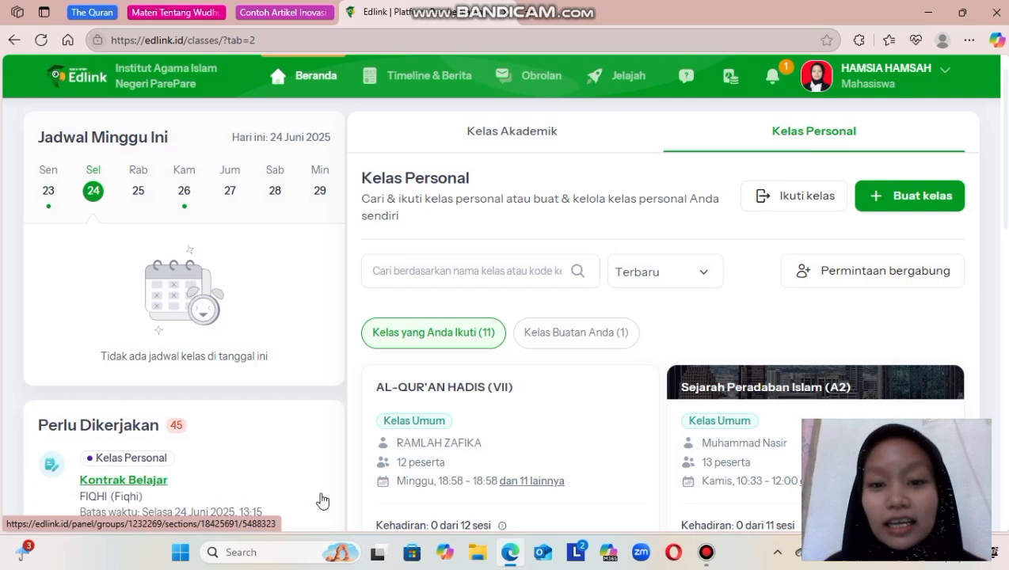
Try to open the Alquran Hadis (VII) class from the self-created classes.
left_click(555, 333)
scroll(556, 341, "down", 1)
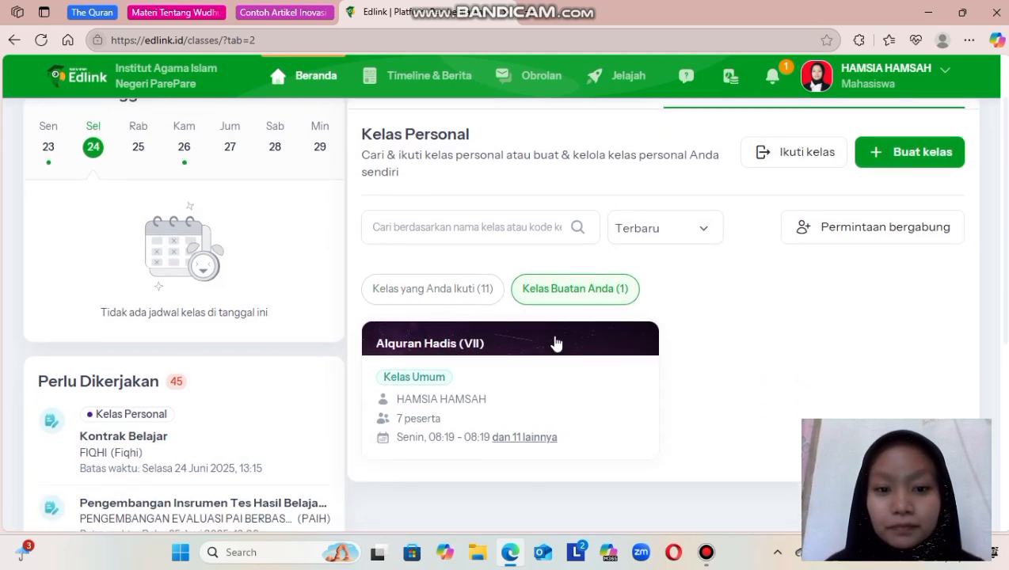
left_click(532, 358)
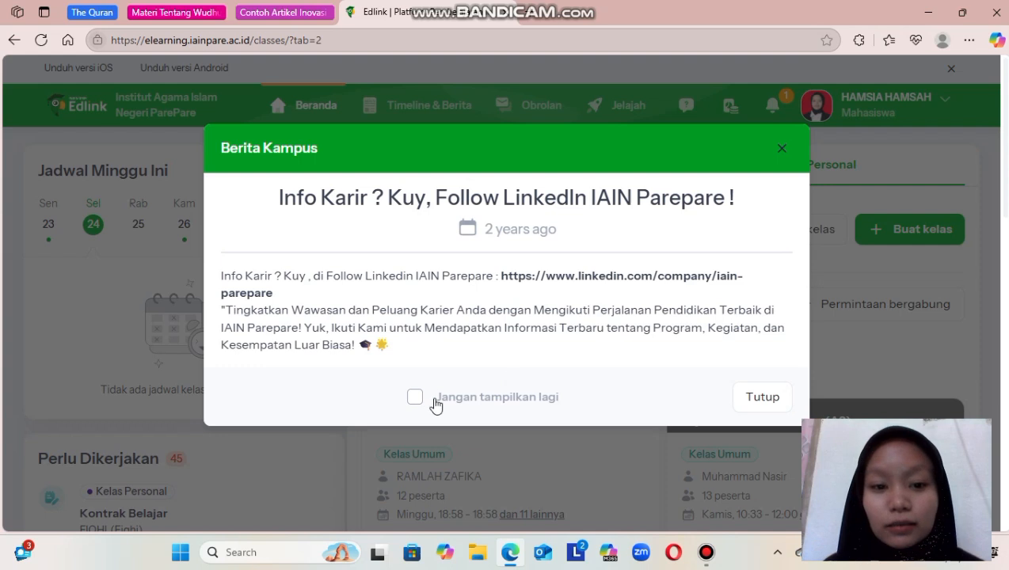
Dismiss the Berita Kampus pop-up for good and open the self-created Alquran Hadis (VII) class.
left_click(413, 398)
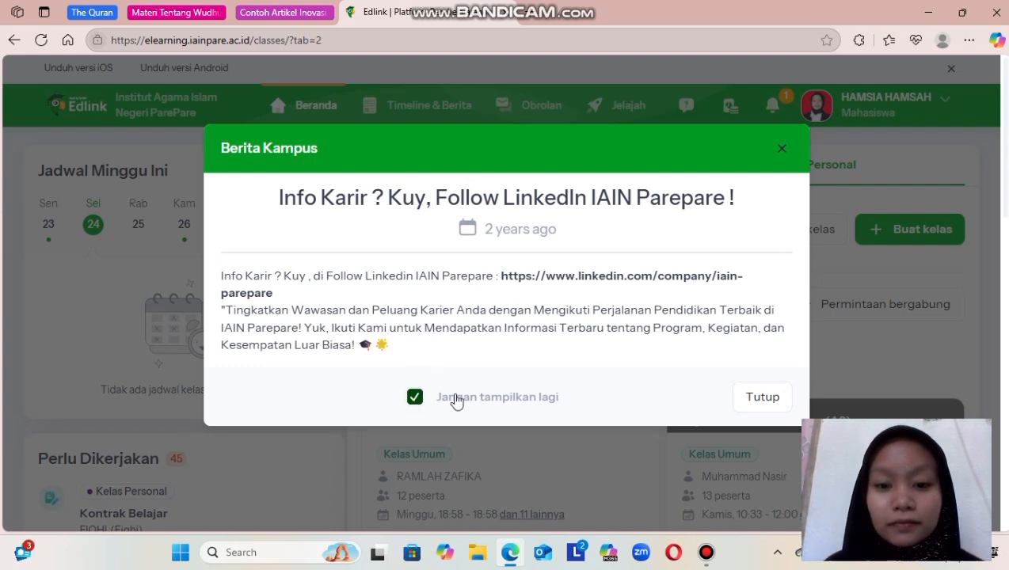
left_click(761, 405)
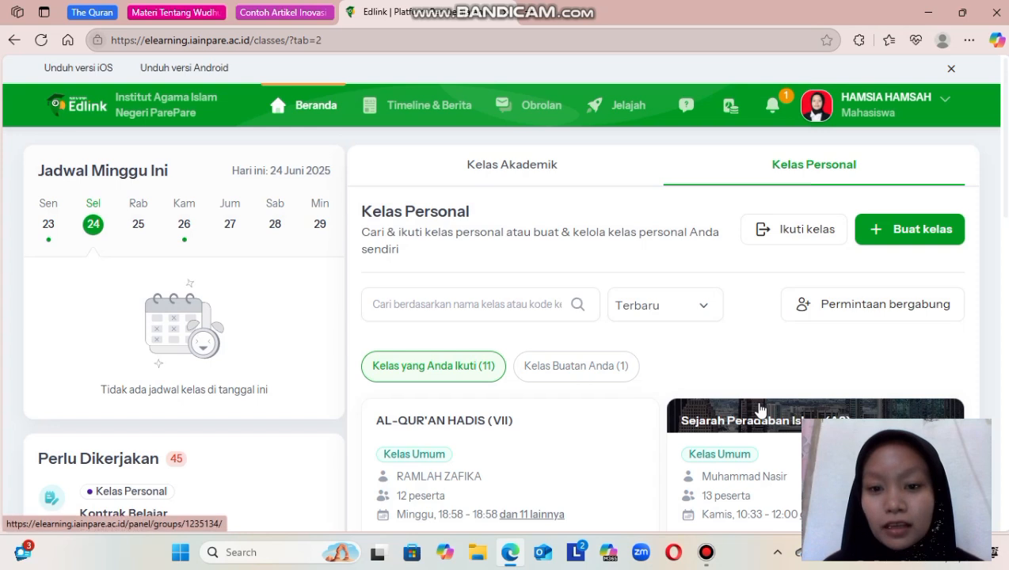
scroll(760, 408, "down", 2)
scroll(761, 408, "down", 1)
scroll(759, 408, "down", 1)
scroll(759, 408, "up", 3)
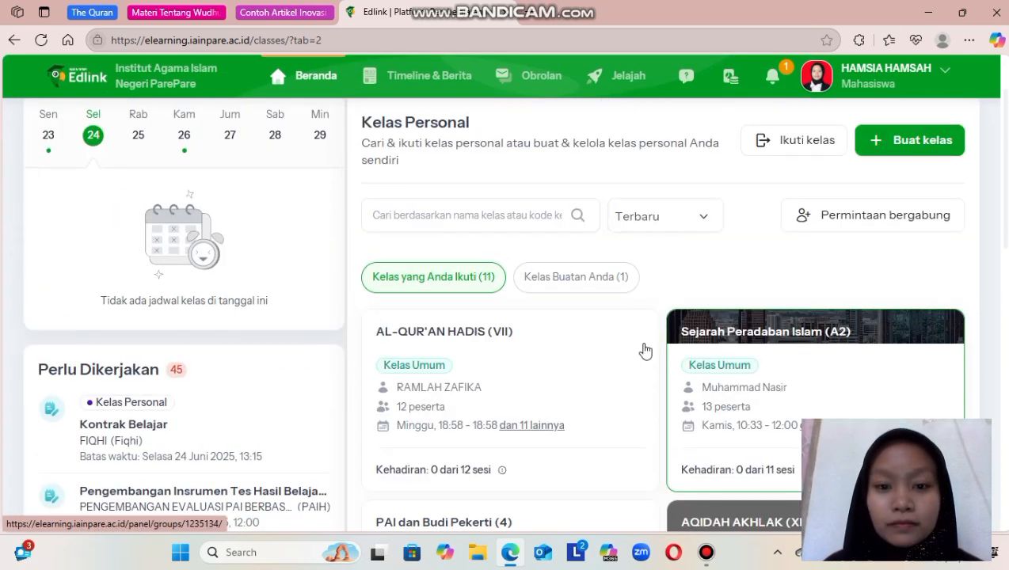
left_click(610, 283)
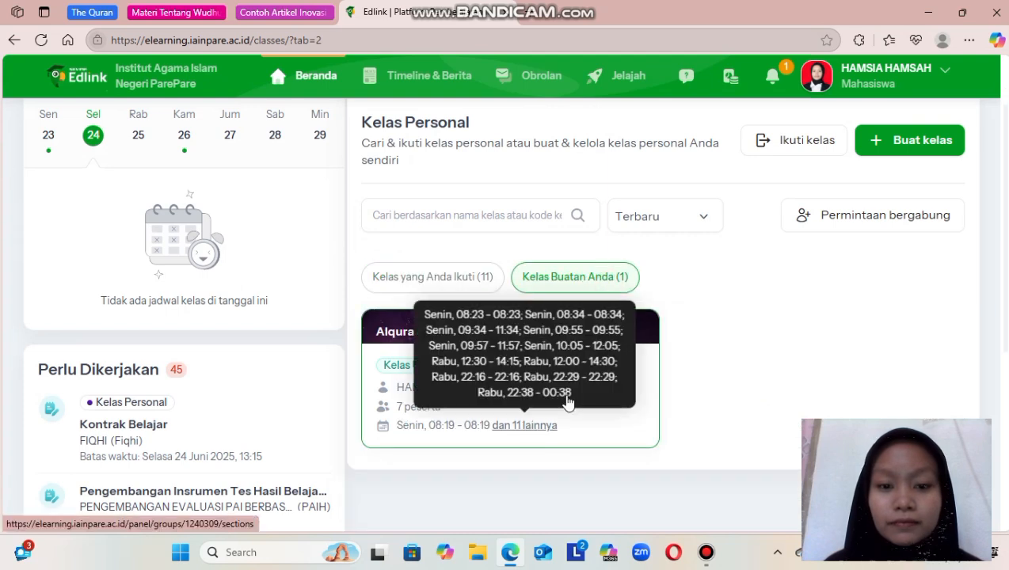
left_click(560, 389)
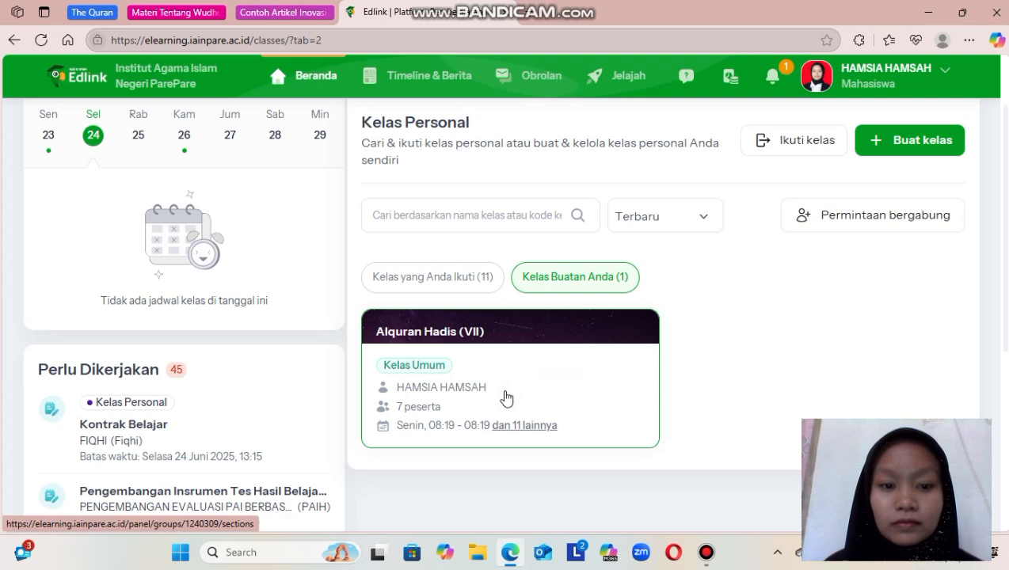
left_click(425, 368)
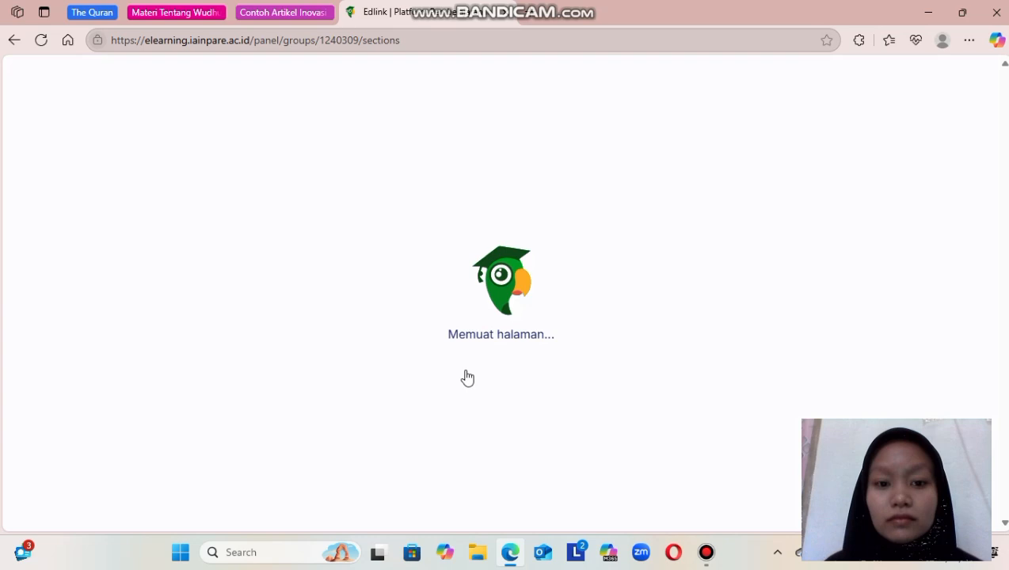
Start adding a new learning session to the class and set its start hour to 07.
scroll(467, 378, "down", 1)
scroll(467, 379, "down", 3)
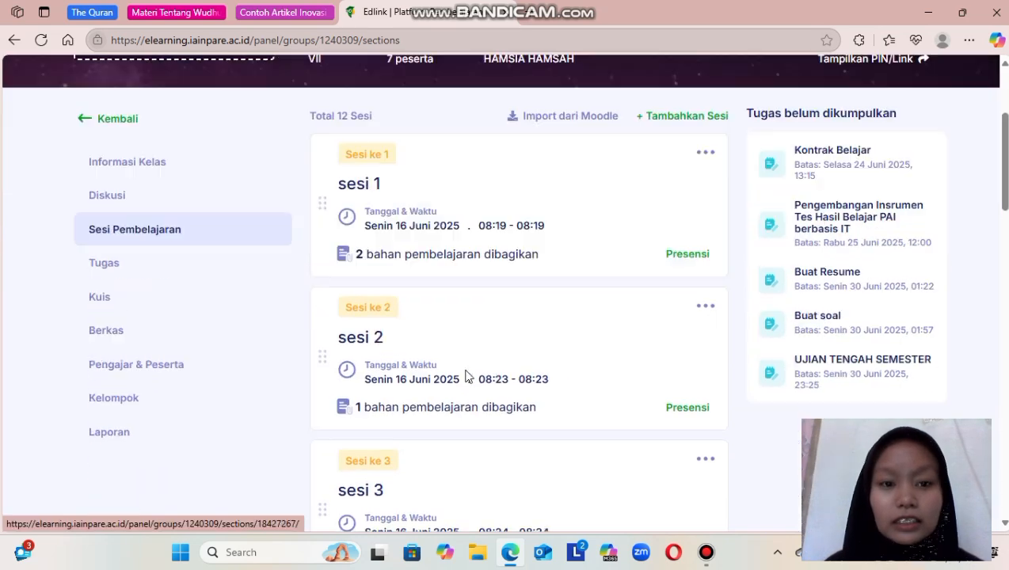
scroll(467, 376, "down", 10)
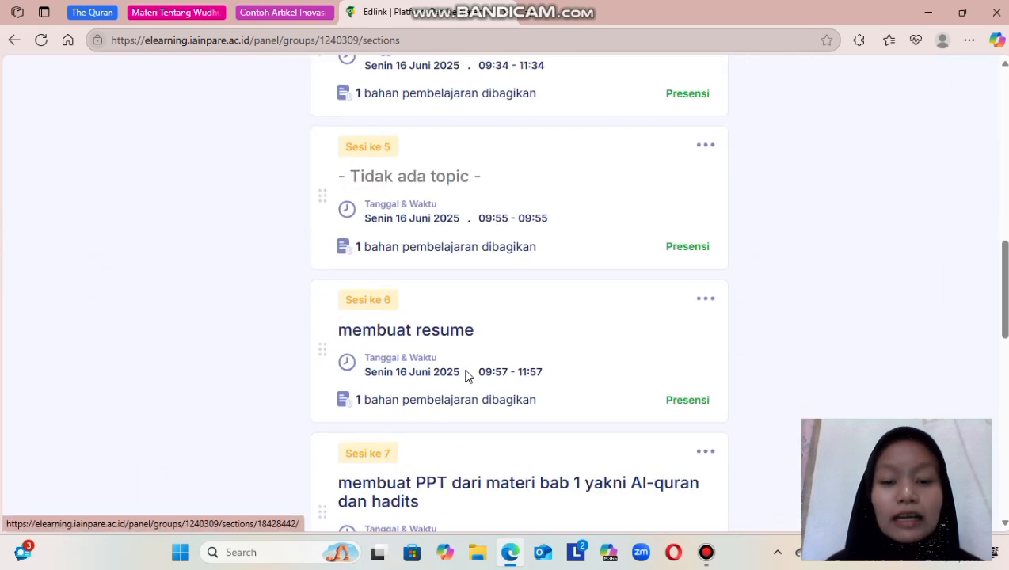
scroll(467, 378, "down", 1)
scroll(465, 376, "up", 10)
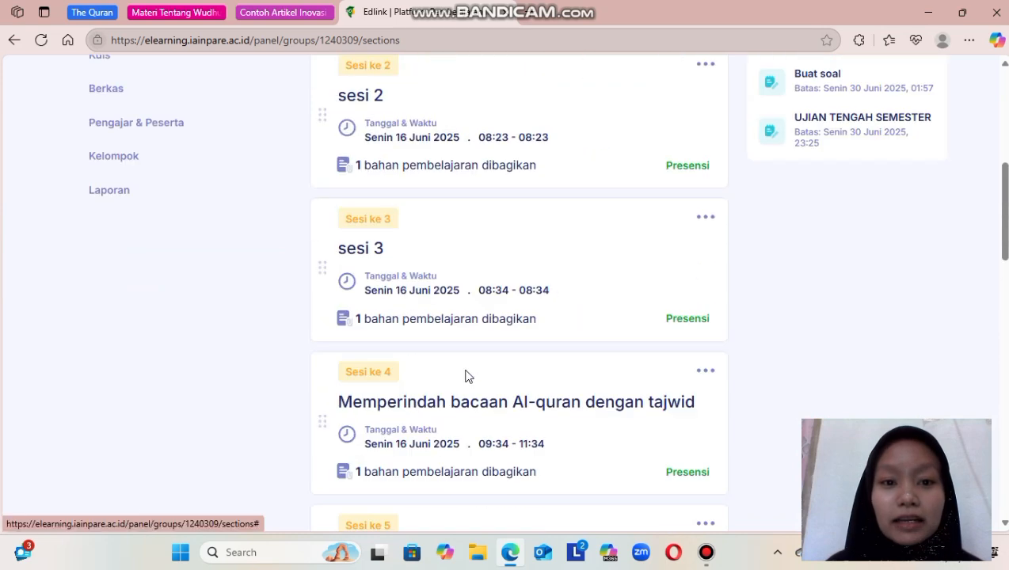
scroll(467, 376, "up", 4)
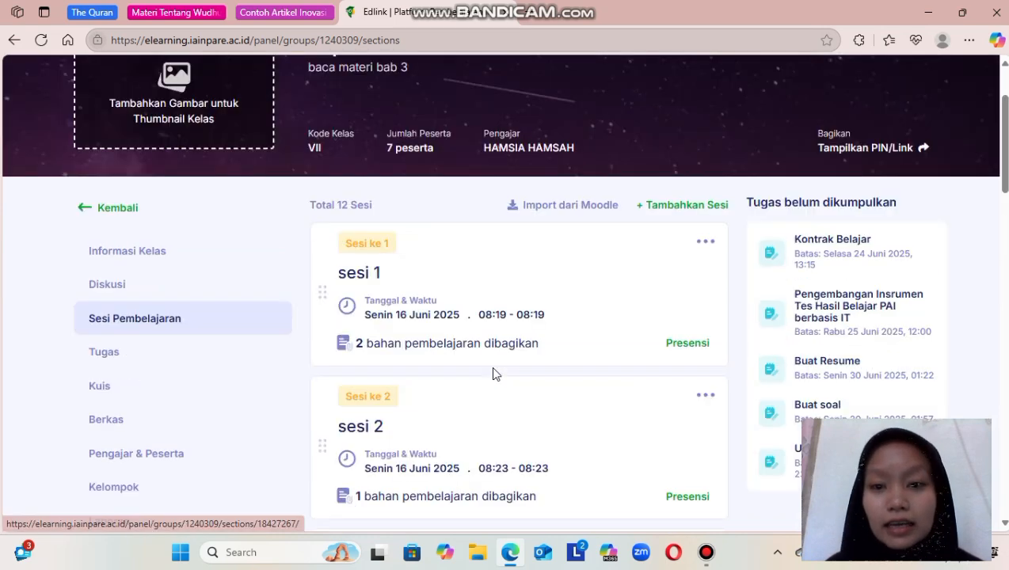
left_click(675, 207)
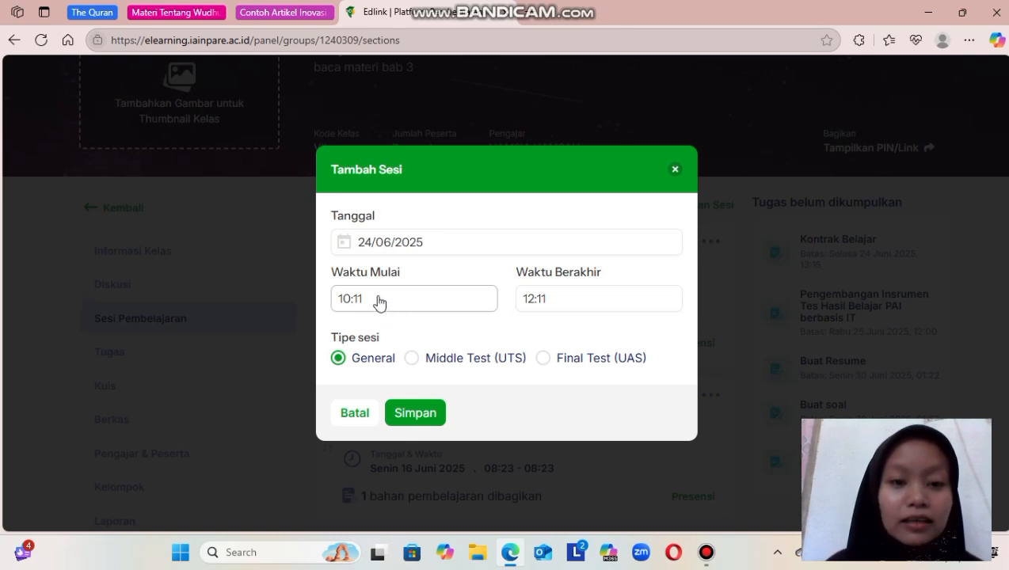
left_click(349, 307)
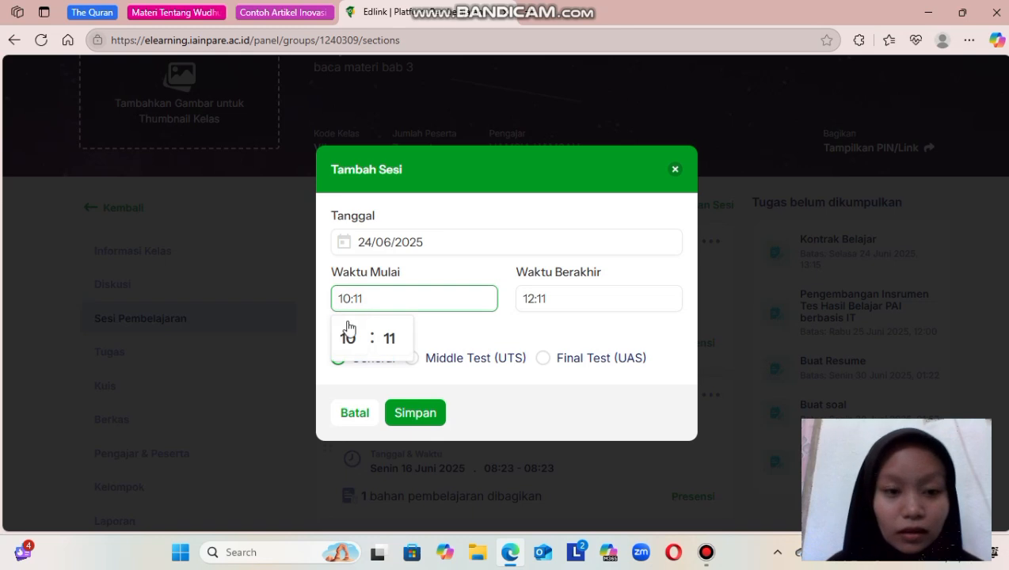
left_click(348, 338)
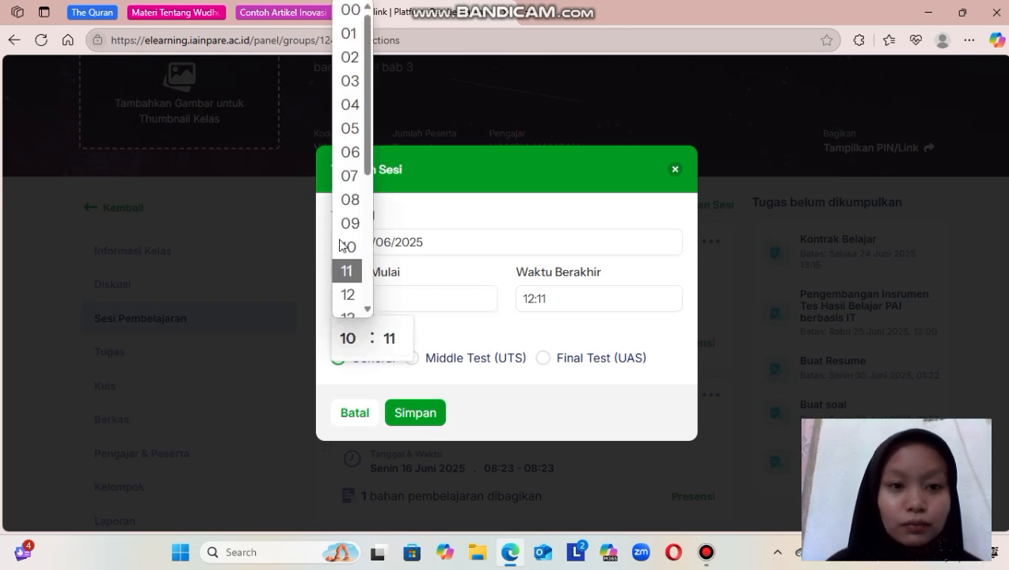
left_click(348, 180)
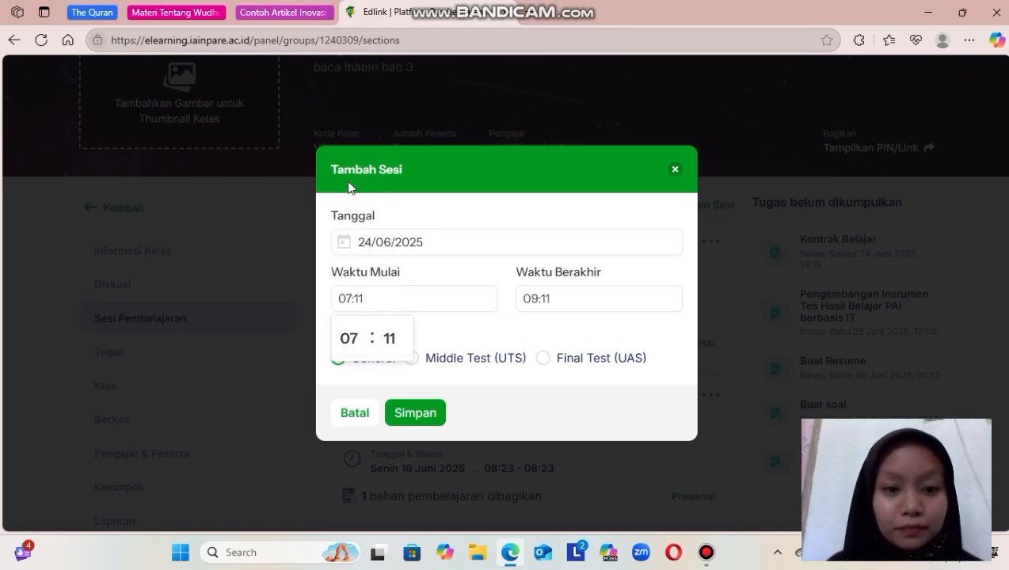
Set the new session's start minutes to 30 and save the session.
left_click(388, 341)
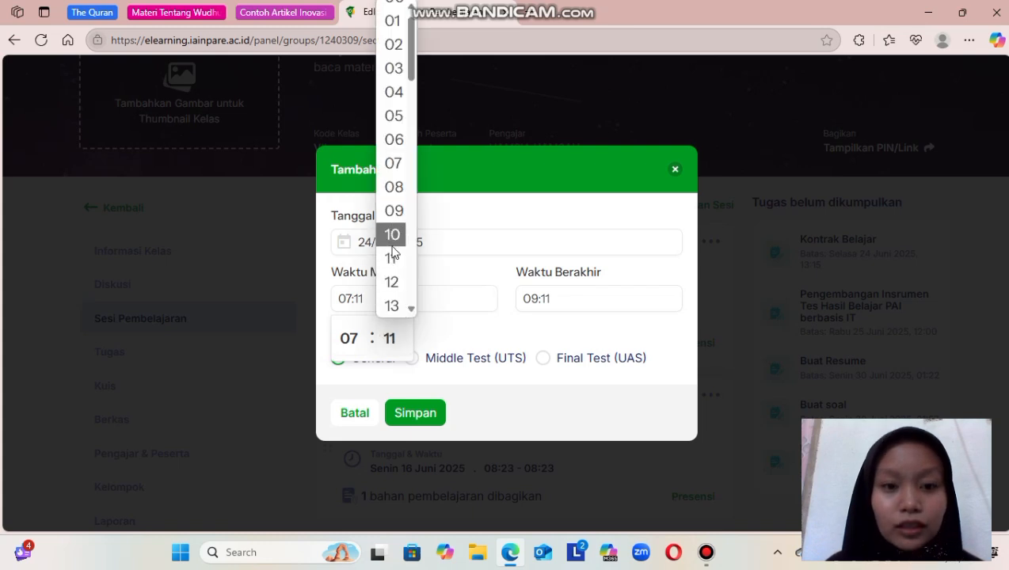
left_click(410, 309)
left_click(409, 309)
left_click(409, 309)
left_click(409, 309)
left_click(410, 309)
left_click(411, 309)
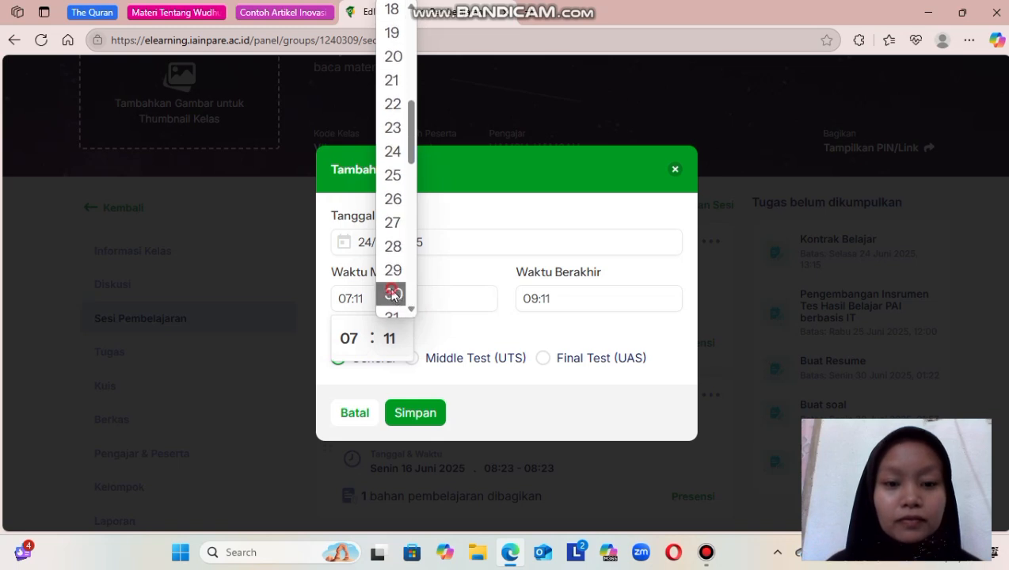
left_click(392, 292)
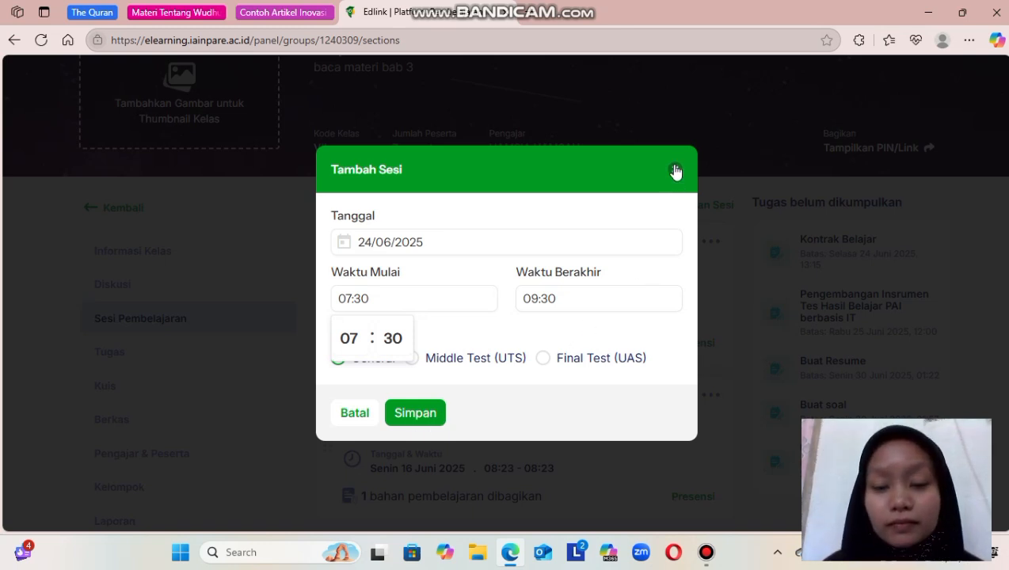
left_click(420, 415)
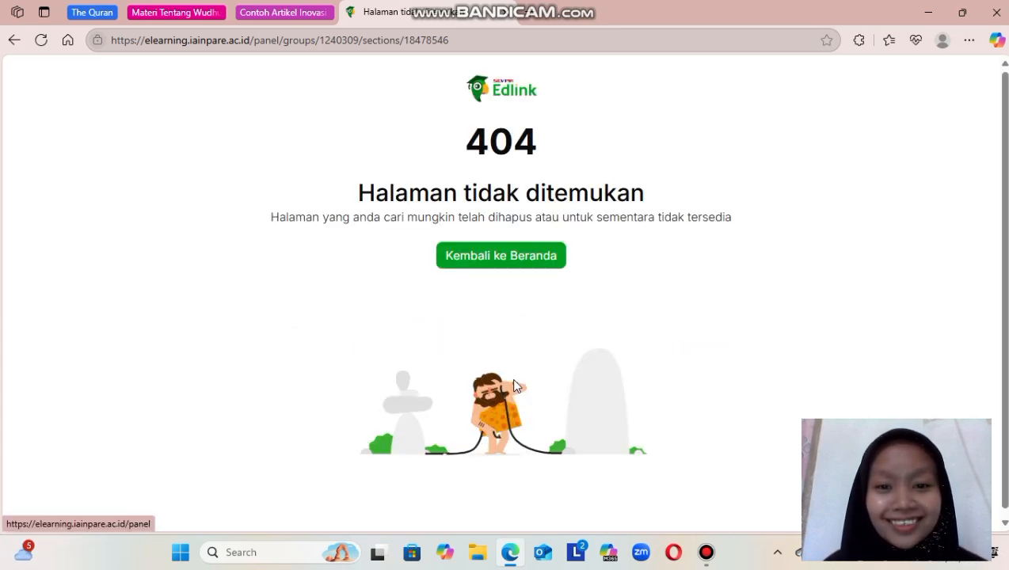
Return to the home page from the 404 page.
left_click(507, 263)
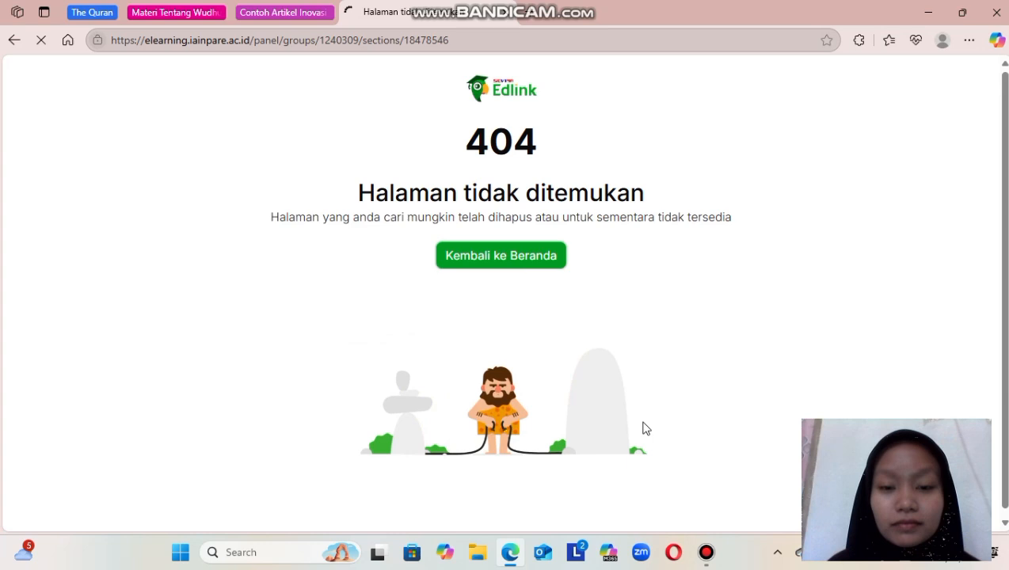
mouse_move(700, 541)
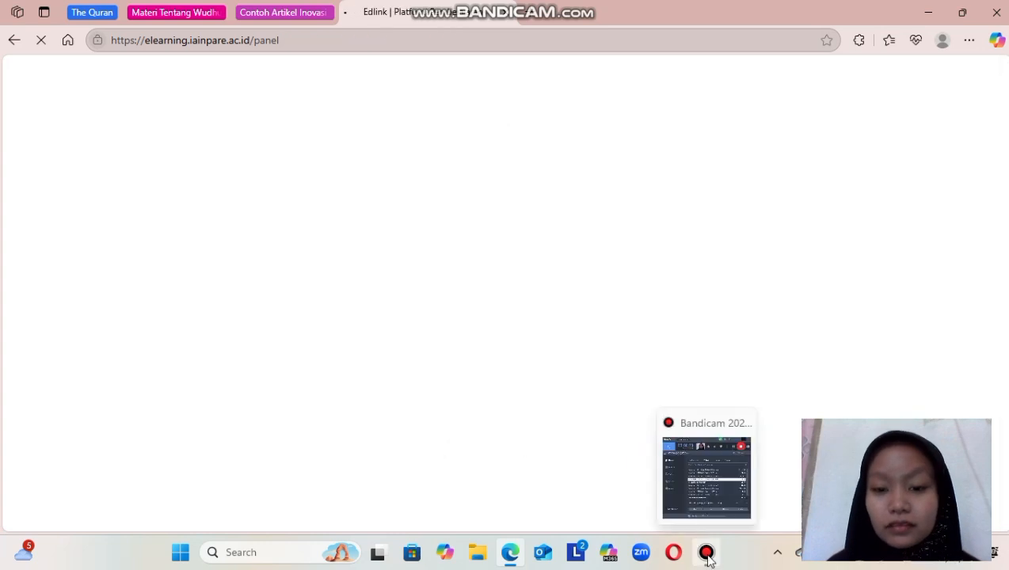
left_click(705, 550)
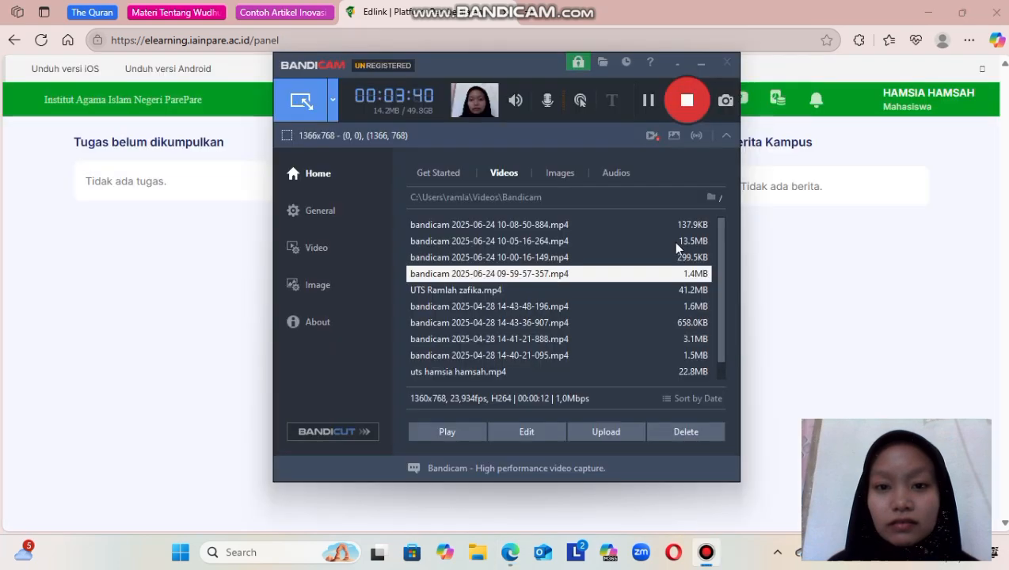
left_click(686, 102)
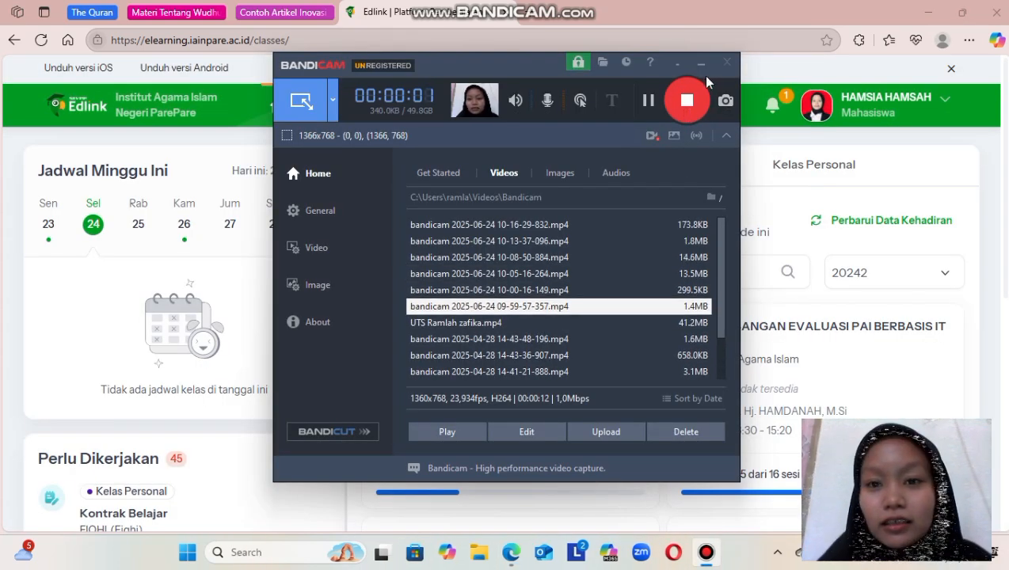
left_click(700, 63)
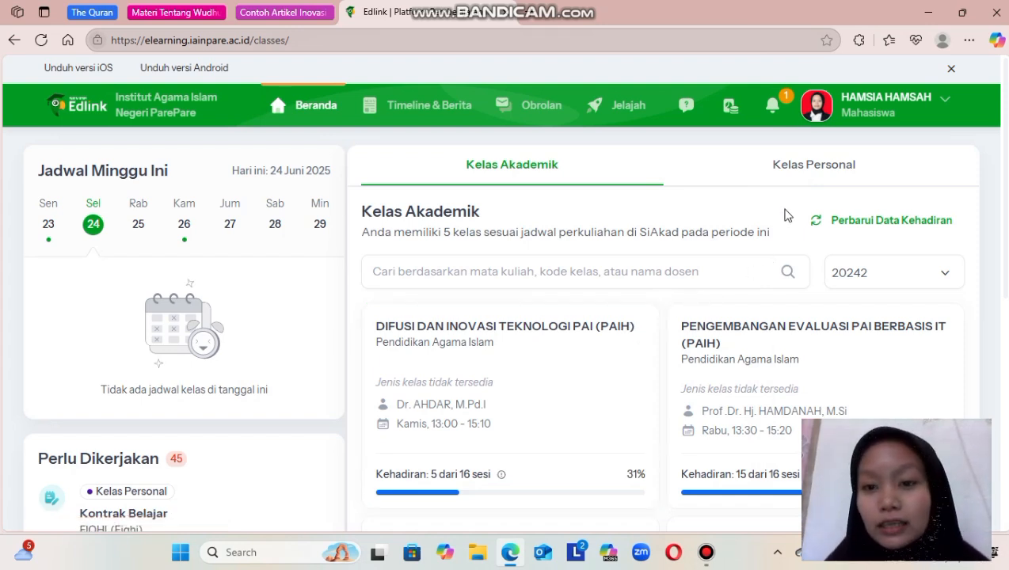
Switch to the personal classes and show only the self-created ones (Kelas Buatan Anda).
left_click(805, 168)
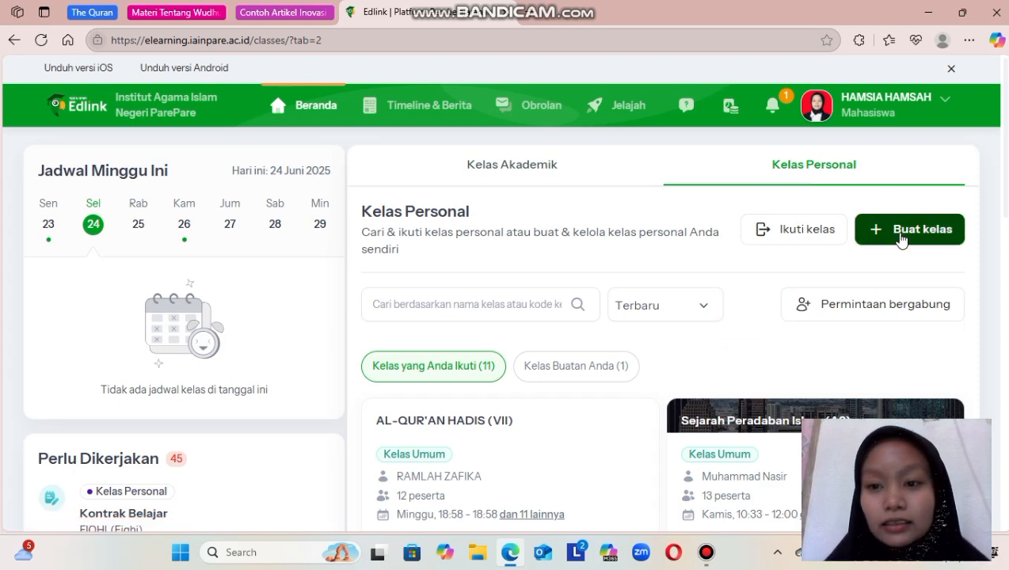
scroll(685, 339, "down", 2)
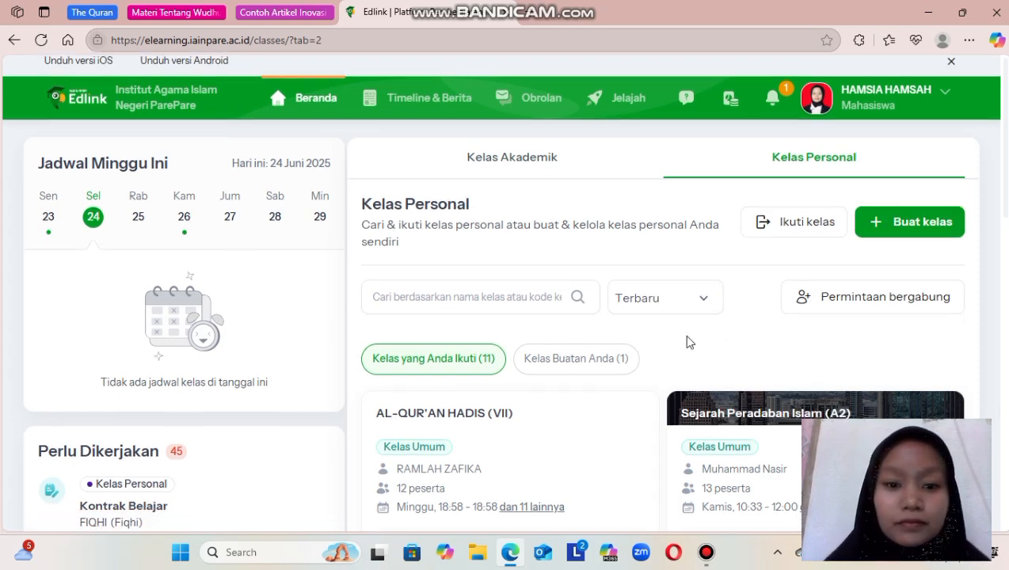
scroll(680, 336, "down", 3)
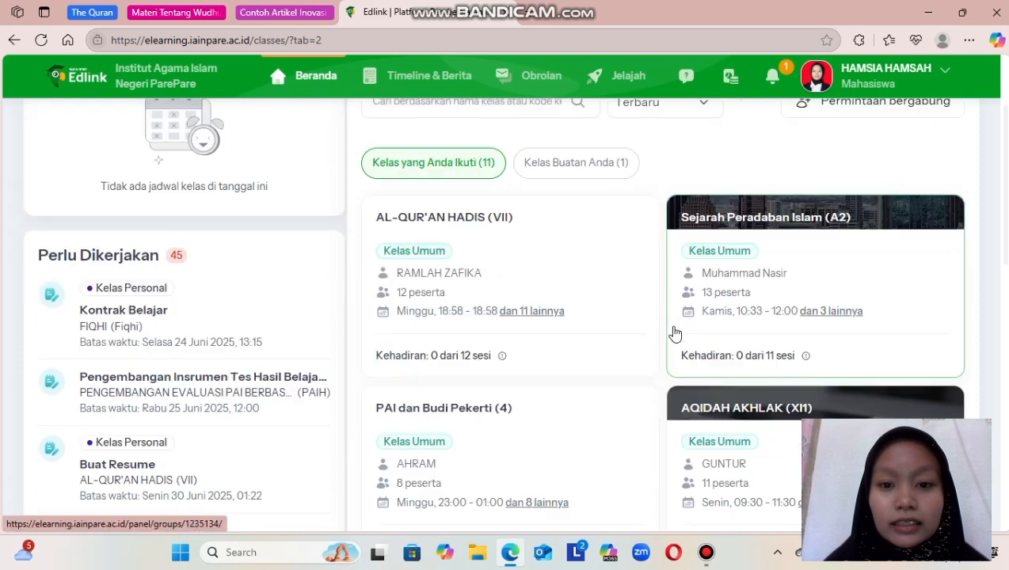
scroll(595, 270, "up", 2)
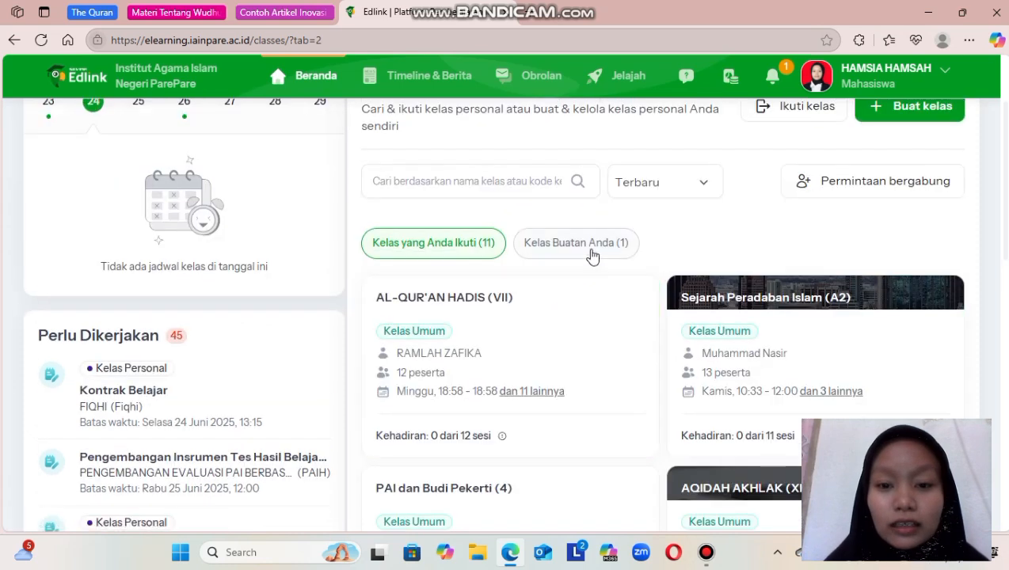
left_click(592, 257)
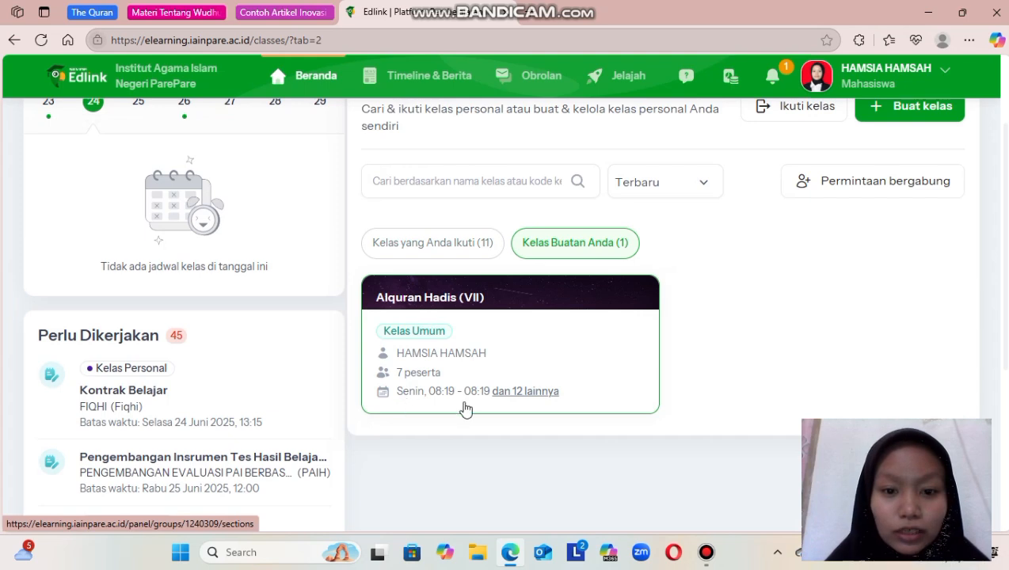
Open the self-created Alquran Hadis (VII) class and look through its list of learning sessions.
left_click(498, 345)
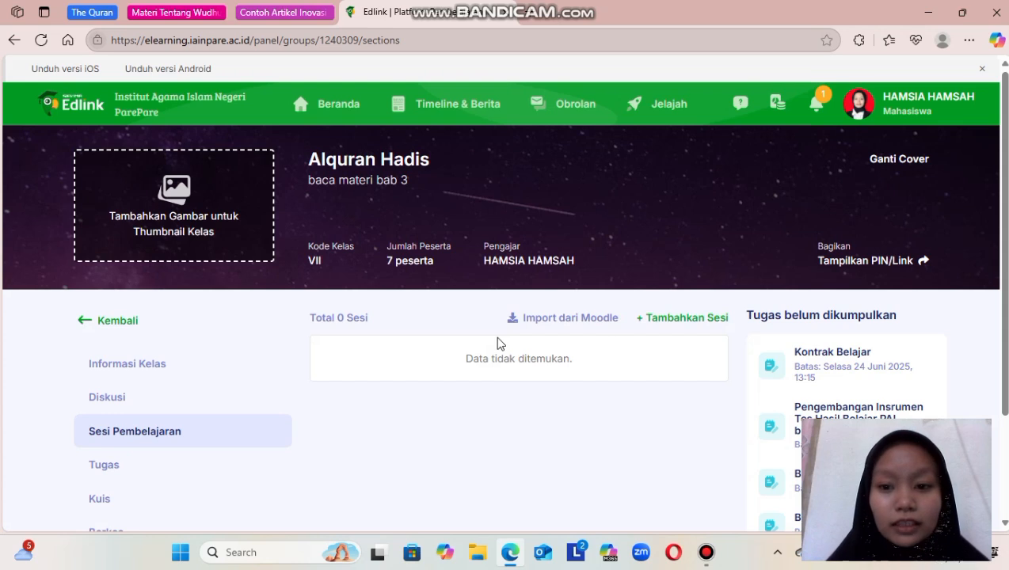
scroll(498, 344, "down", 3)
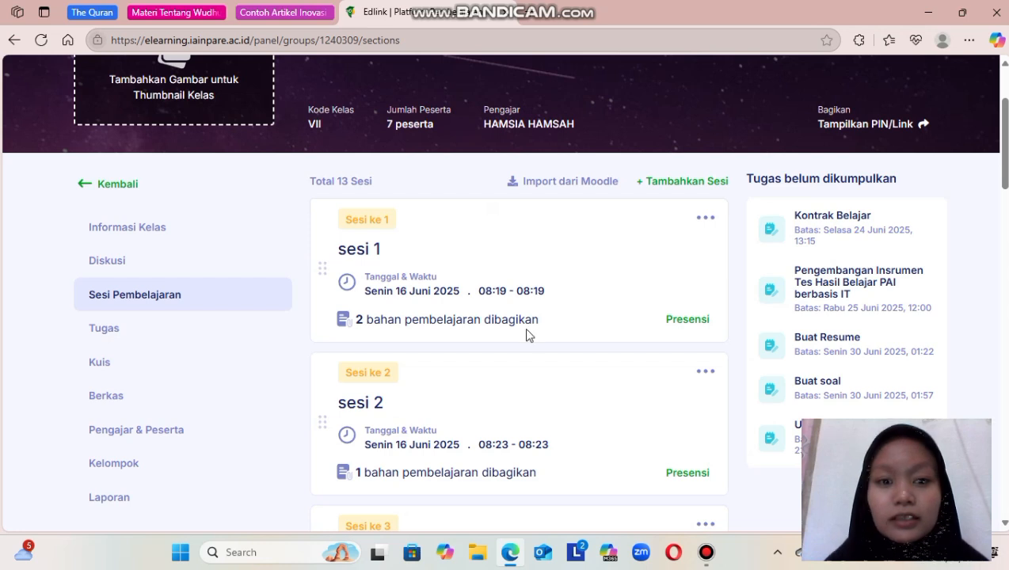
scroll(528, 335, "down", 8)
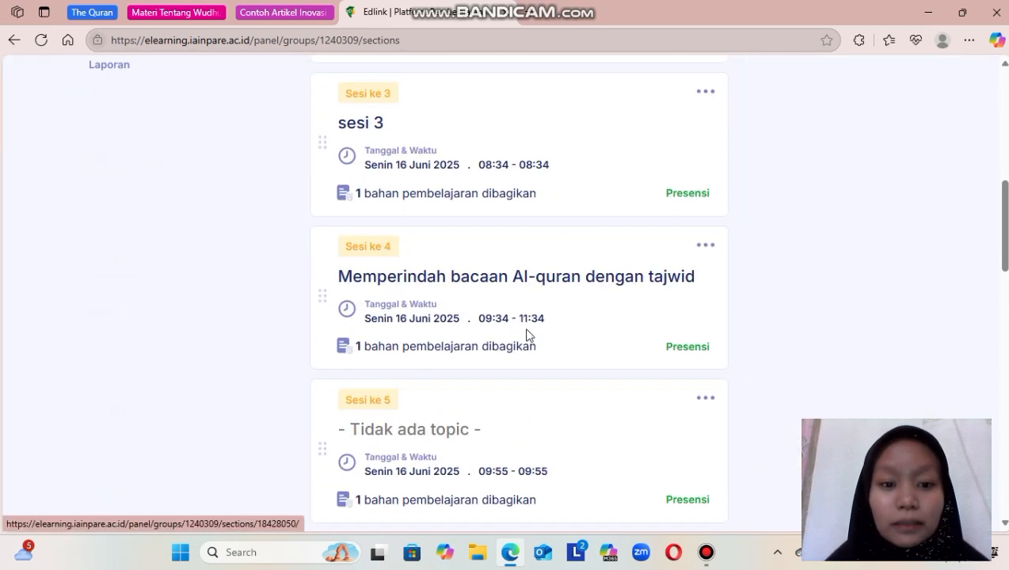
scroll(527, 335, "down", 12)
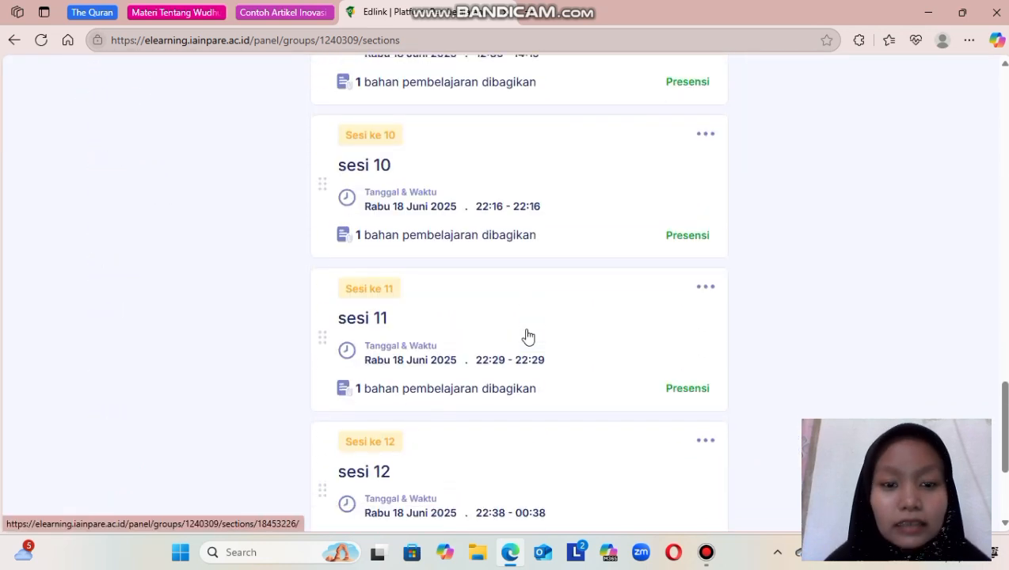
scroll(529, 336, "up", 14)
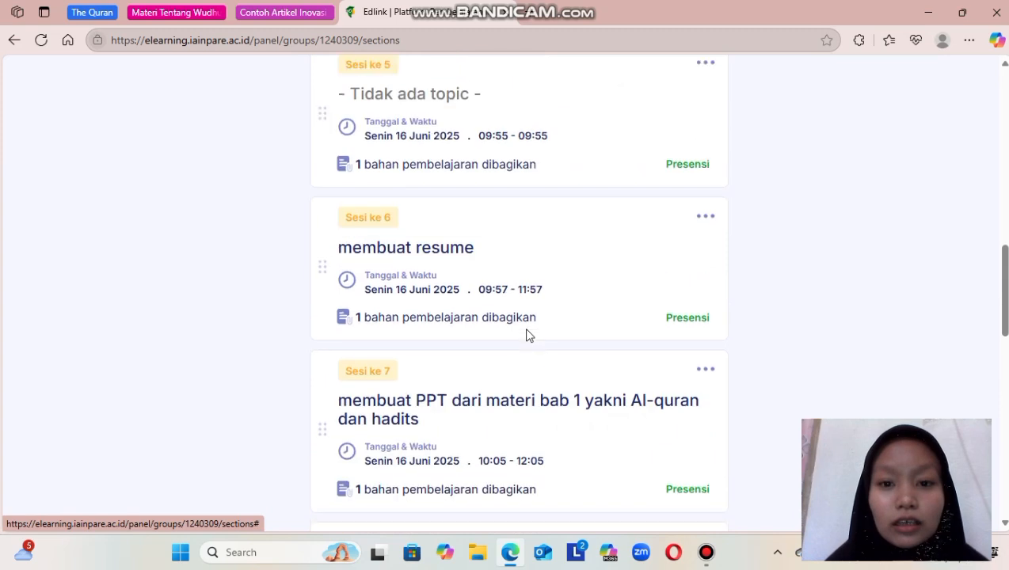
scroll(529, 335, "up", 7)
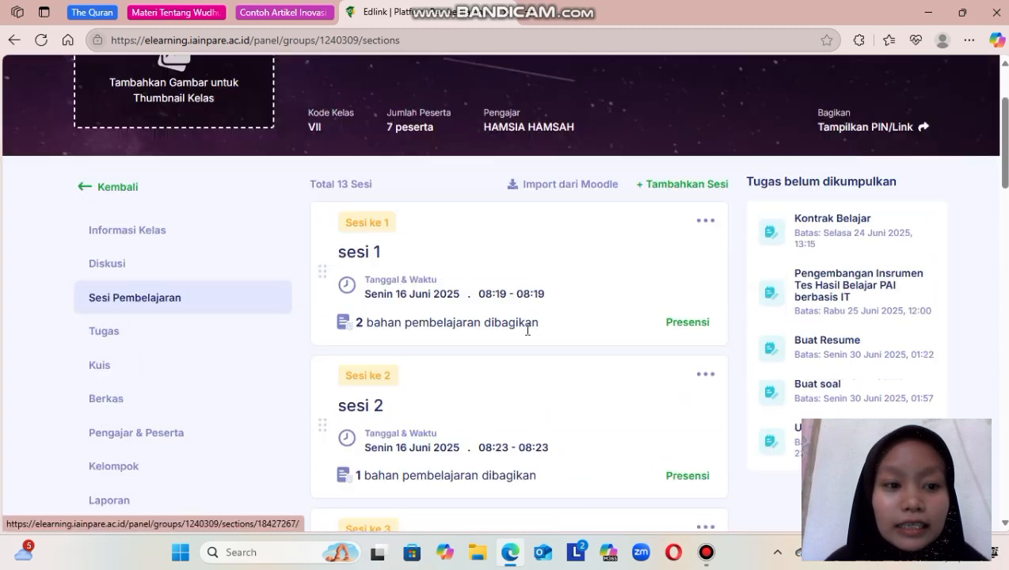
scroll(526, 332, "down", 1)
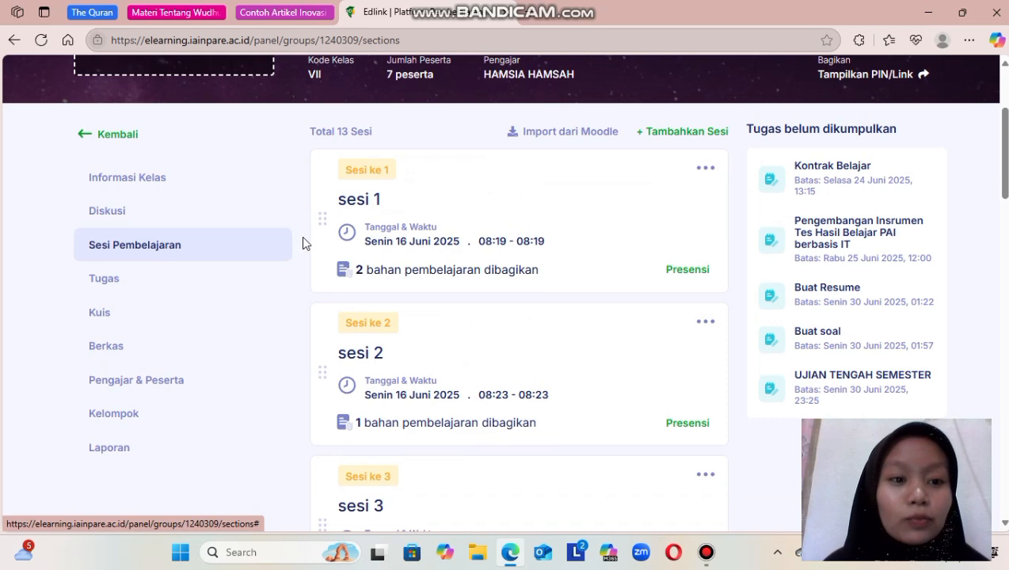
View the class's discussion page (Diskusi) and its class information (Informasi Kelas).
left_click(115, 212)
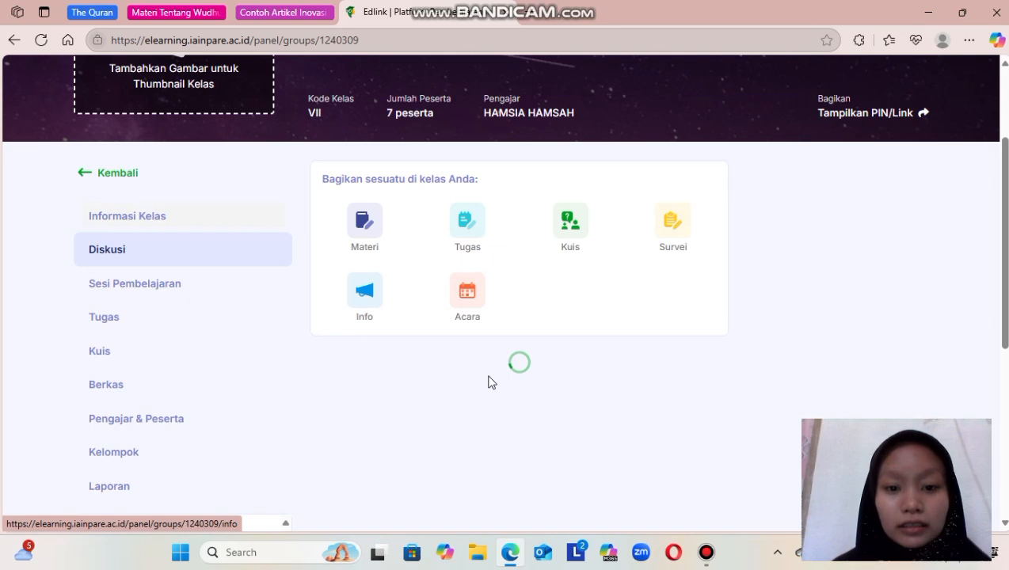
scroll(495, 382, "up", 1)
scroll(491, 383, "down", 1)
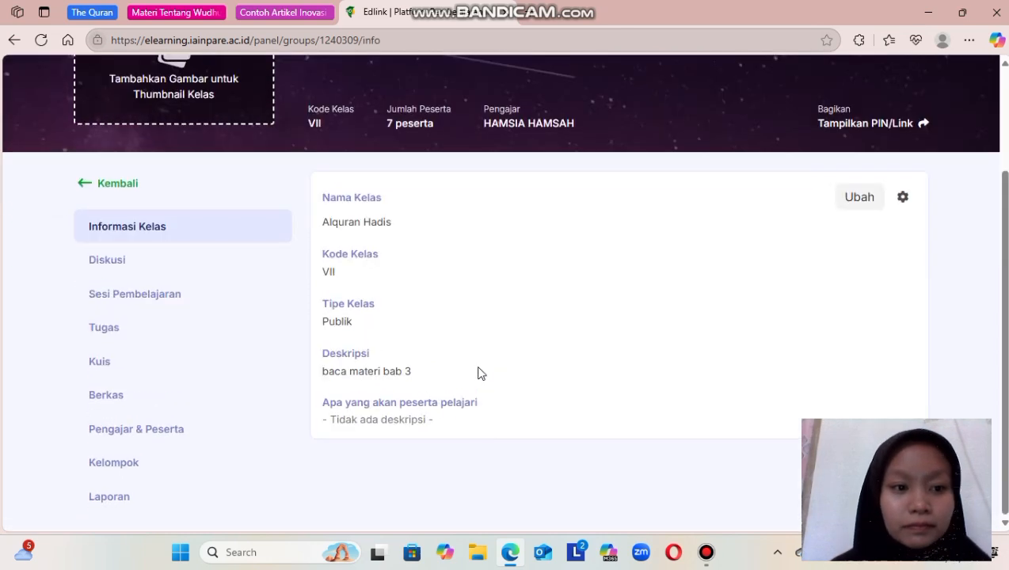
Go back to the class discussion (Diskusi) and look through the quizzes, assignments and materials posted there.
left_click(103, 261)
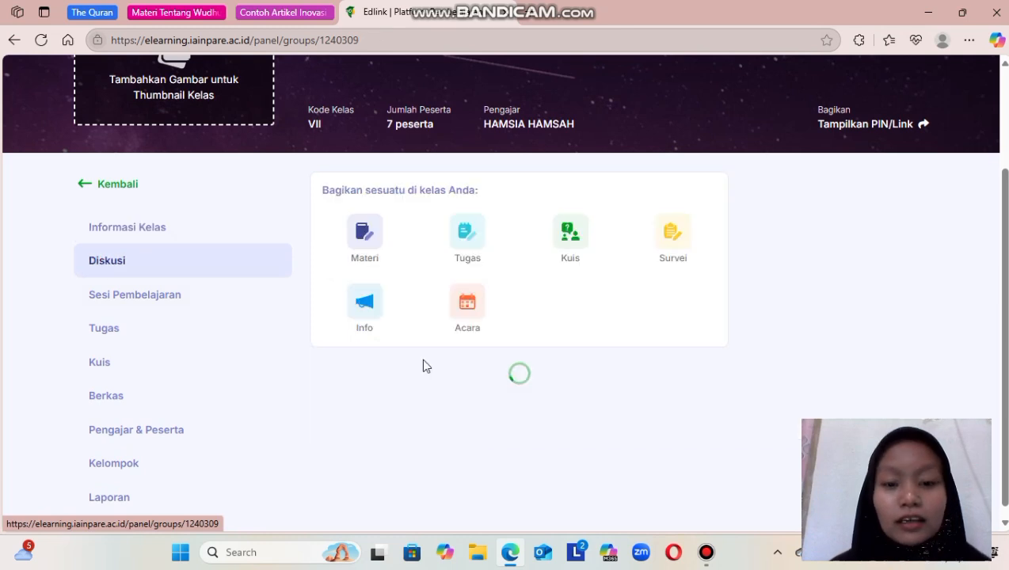
scroll(423, 365, "down", 4)
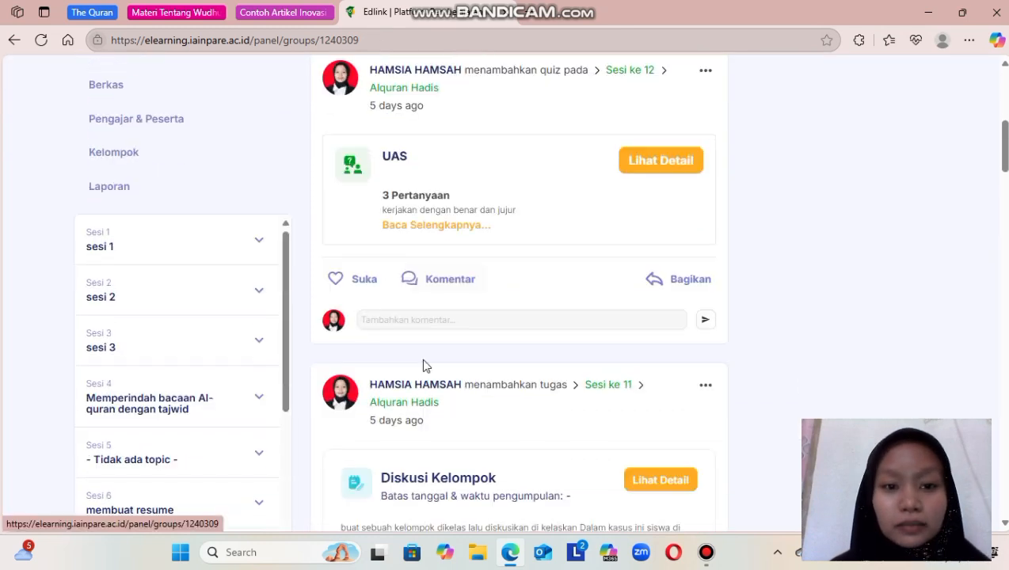
scroll(423, 365, "down", 6)
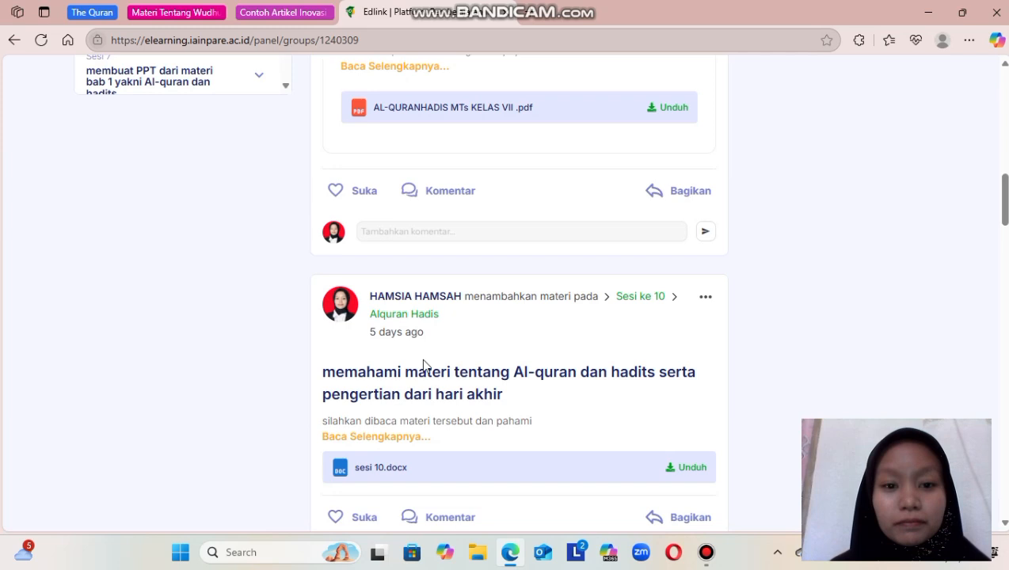
scroll(423, 366, "up", 10)
scroll(425, 365, "down", 2)
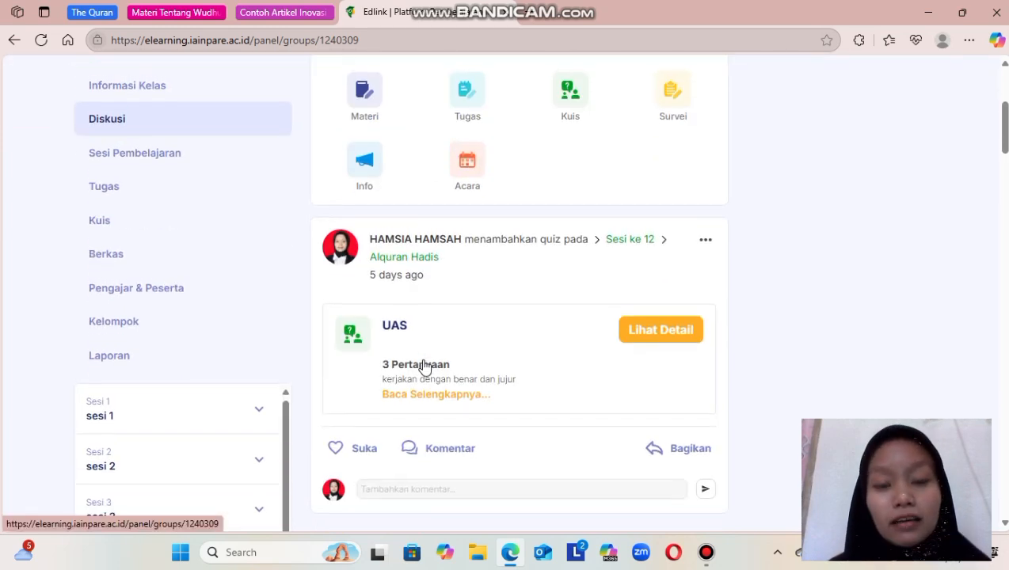
scroll(425, 364, "down", 1)
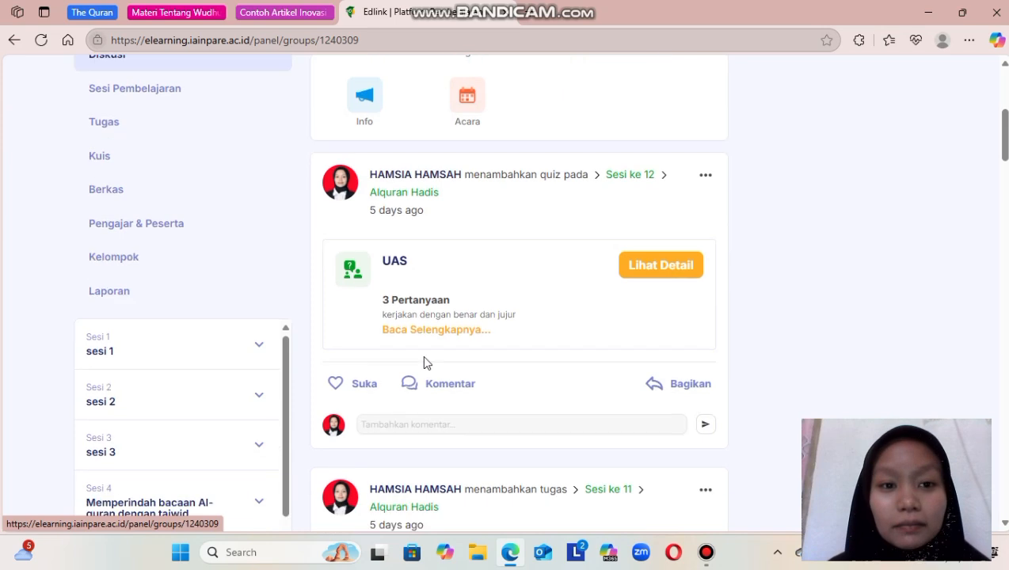
scroll(424, 362, "up", 2)
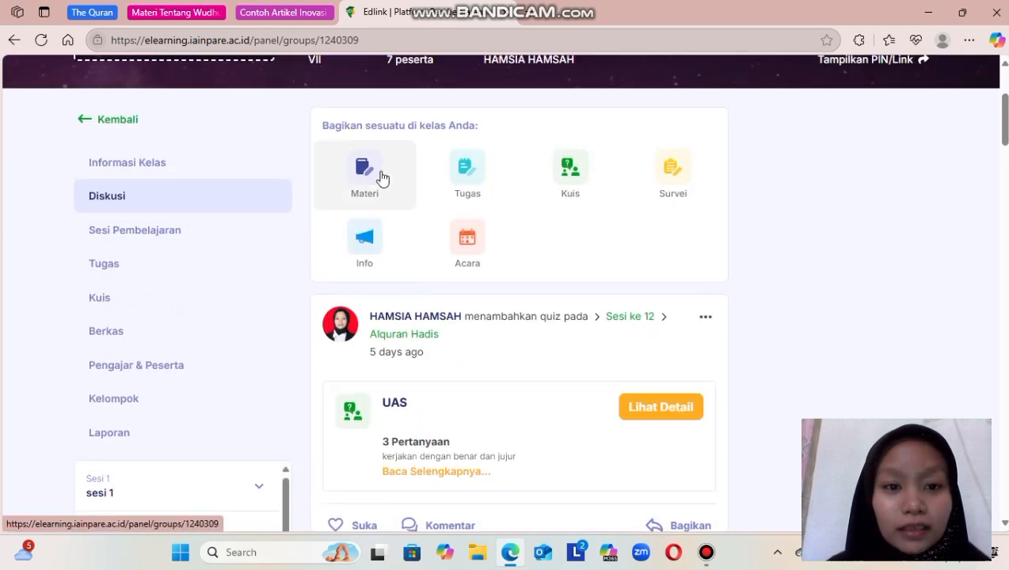
Start sharing a new material (Materi) in the class discussion and choose Sesi 13 as its session.
left_click(372, 181)
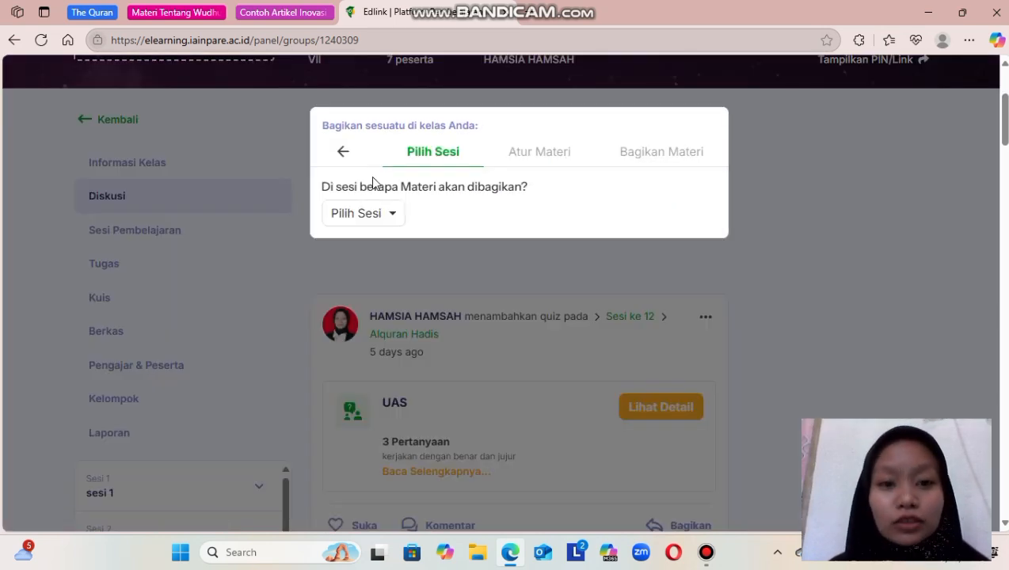
left_click(389, 215)
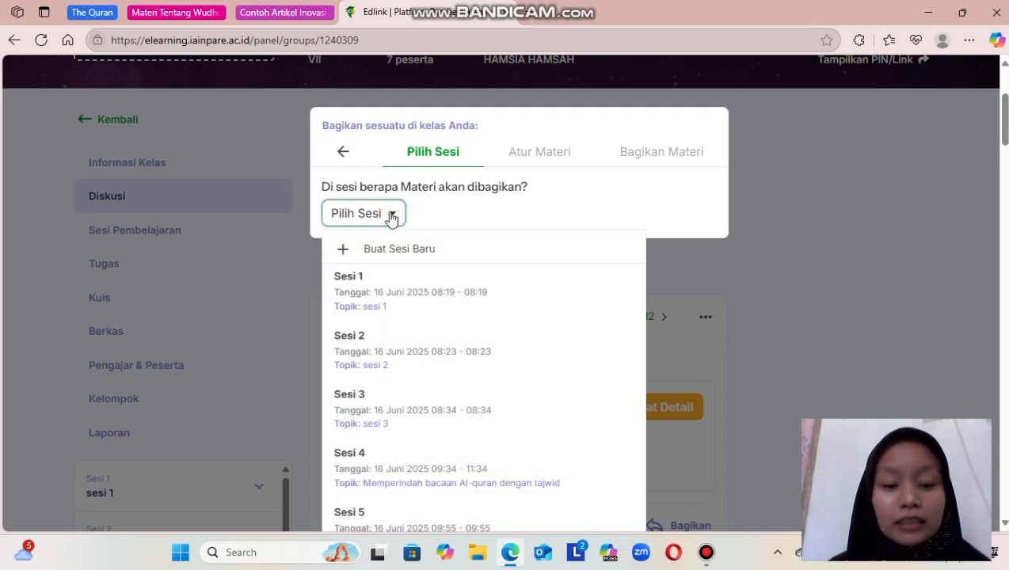
scroll(417, 383, "down", 3)
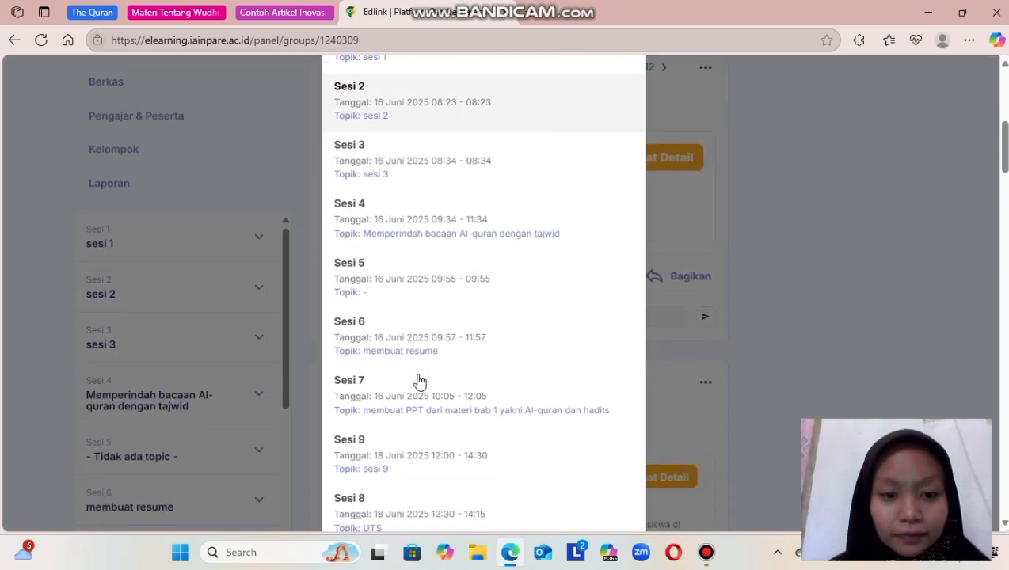
scroll(418, 382, "down", 1)
scroll(419, 383, "down", 3)
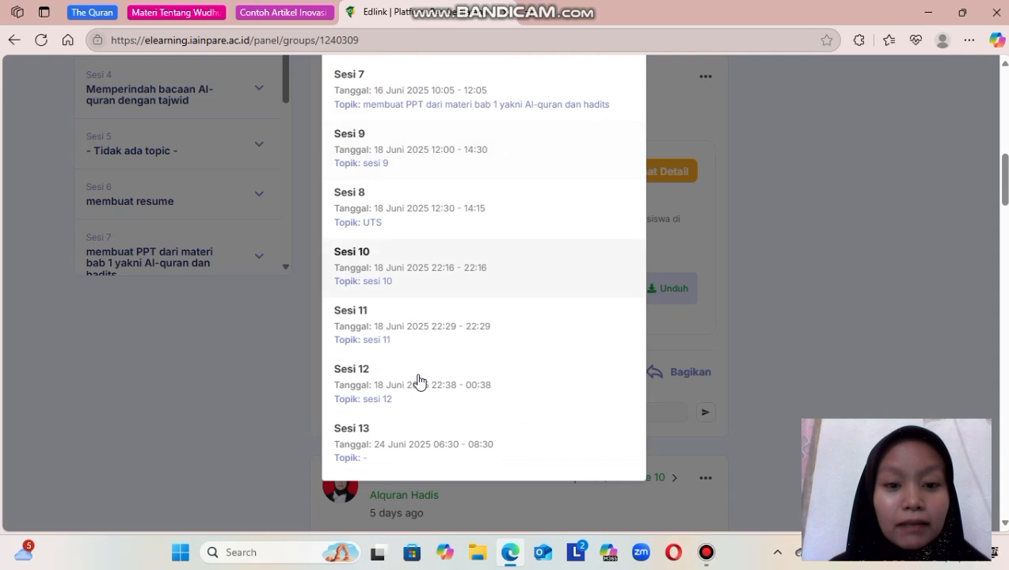
scroll(420, 382, "down", 1)
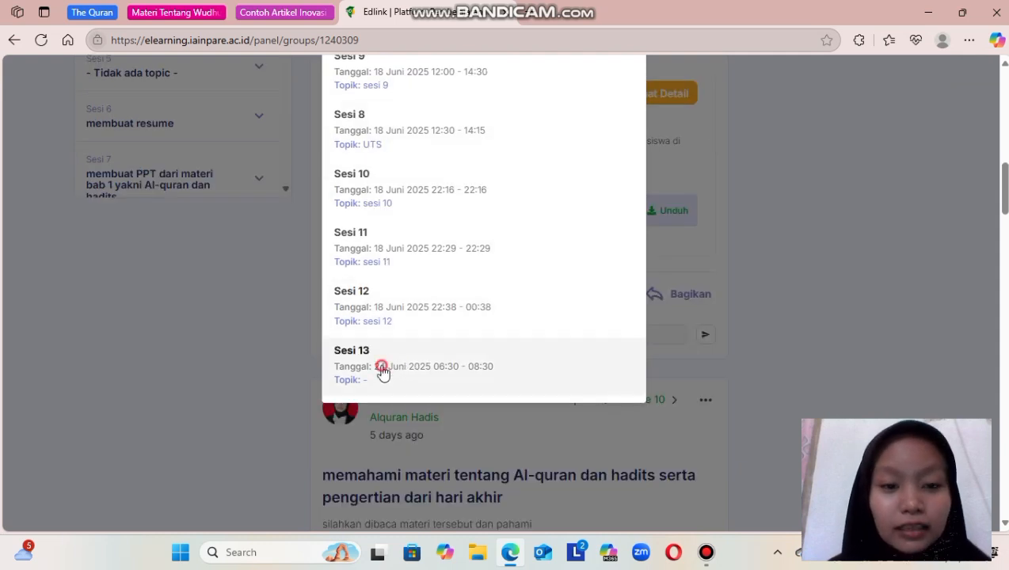
left_click(381, 366)
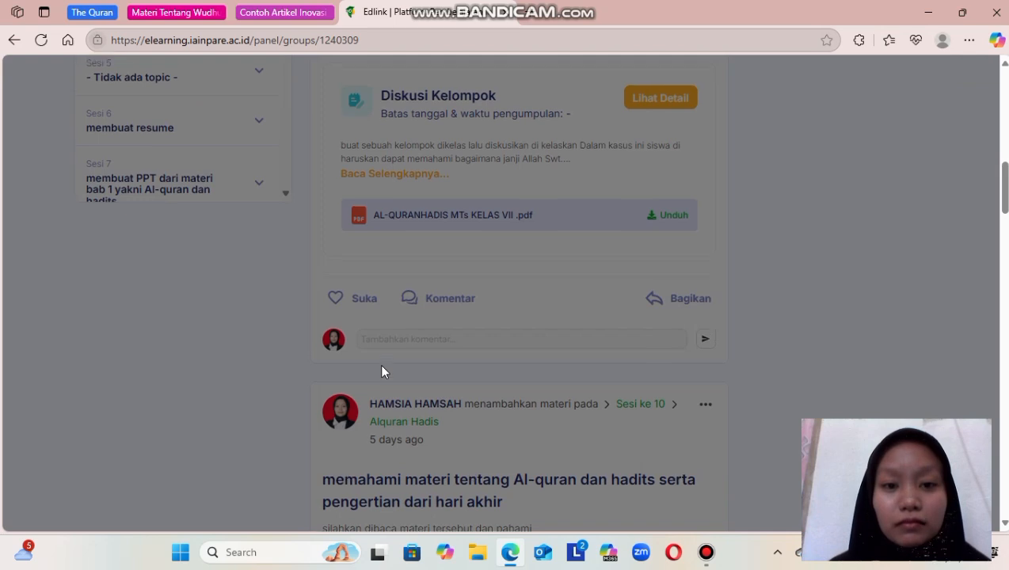
Set the topic of Sesi 13 to "sesi 13" and continue to the material settings (Atur Materi).
scroll(381, 372, "up", 4)
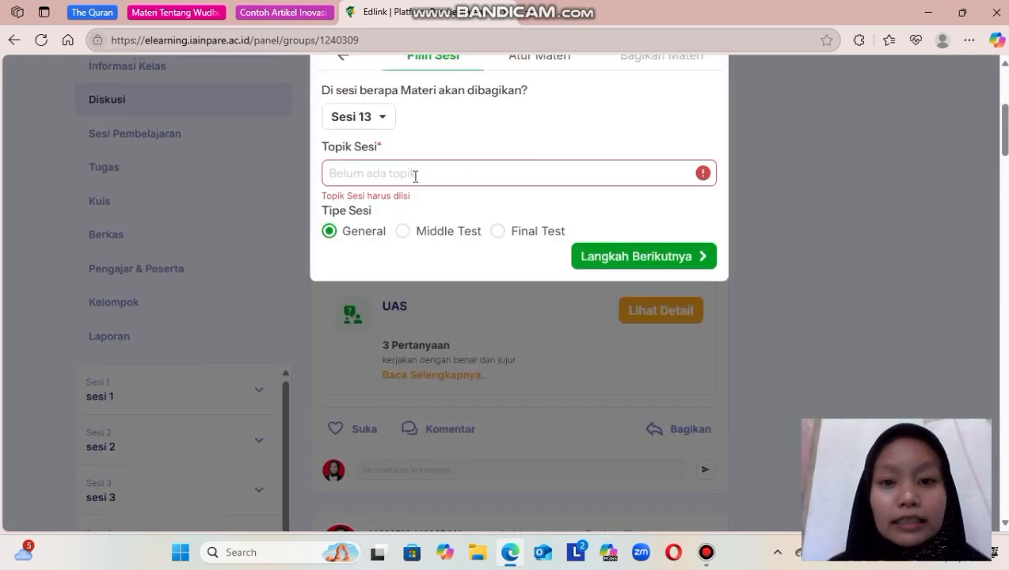
scroll(412, 173, "up", 1)
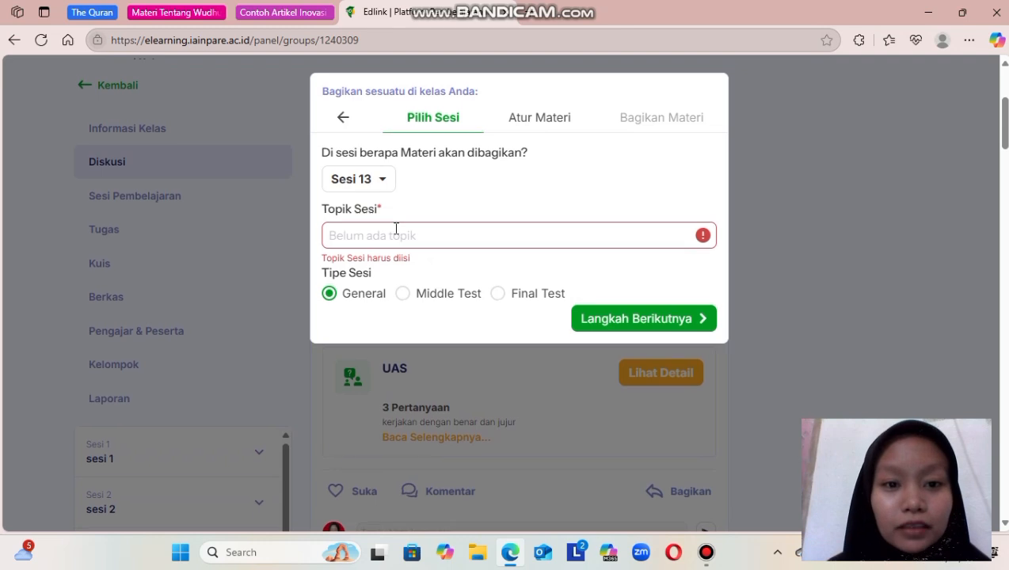
scroll(396, 232, "down", 1)
scroll(396, 231, "up", 1)
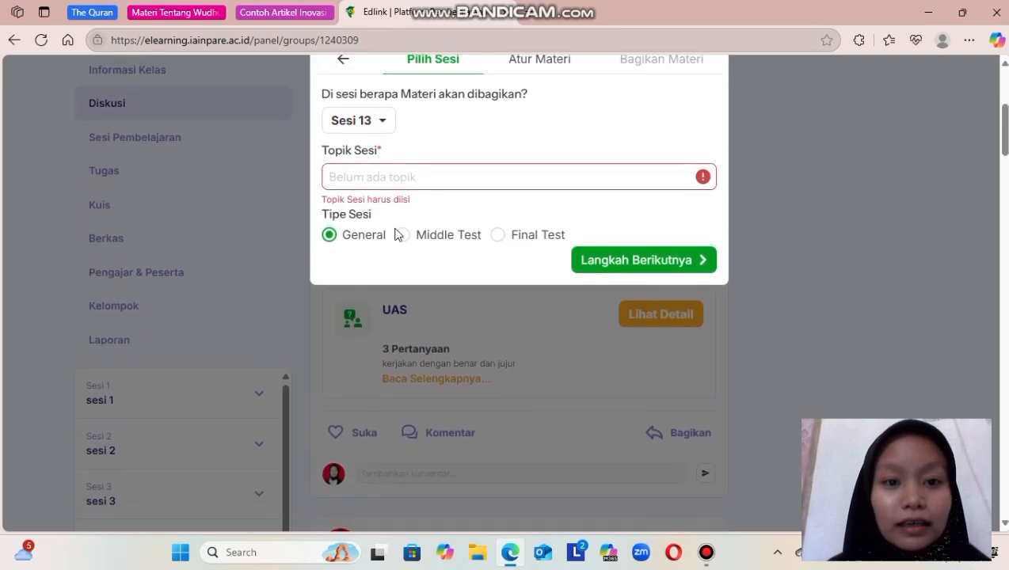
left_click(389, 180)
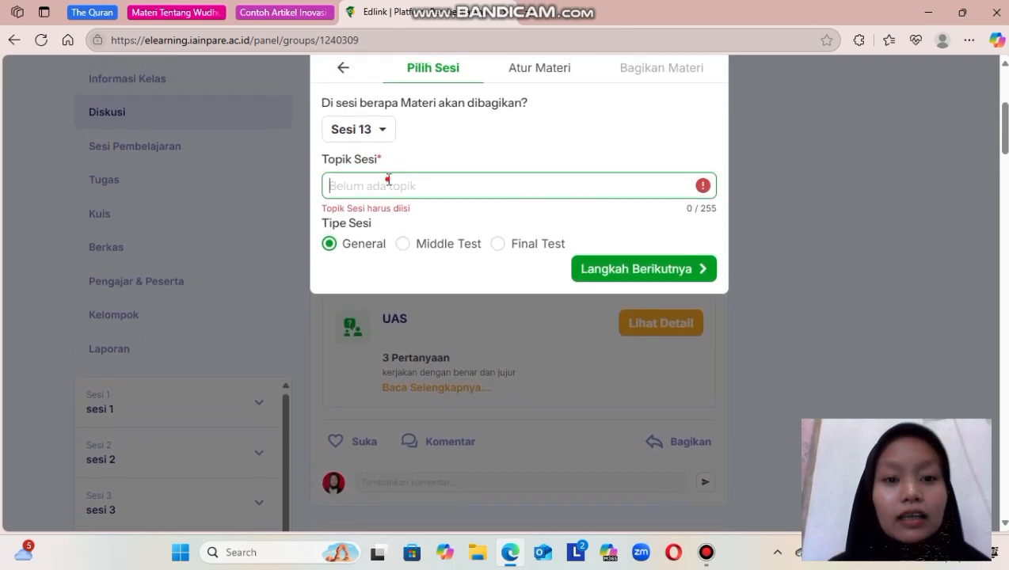
type("sesi")
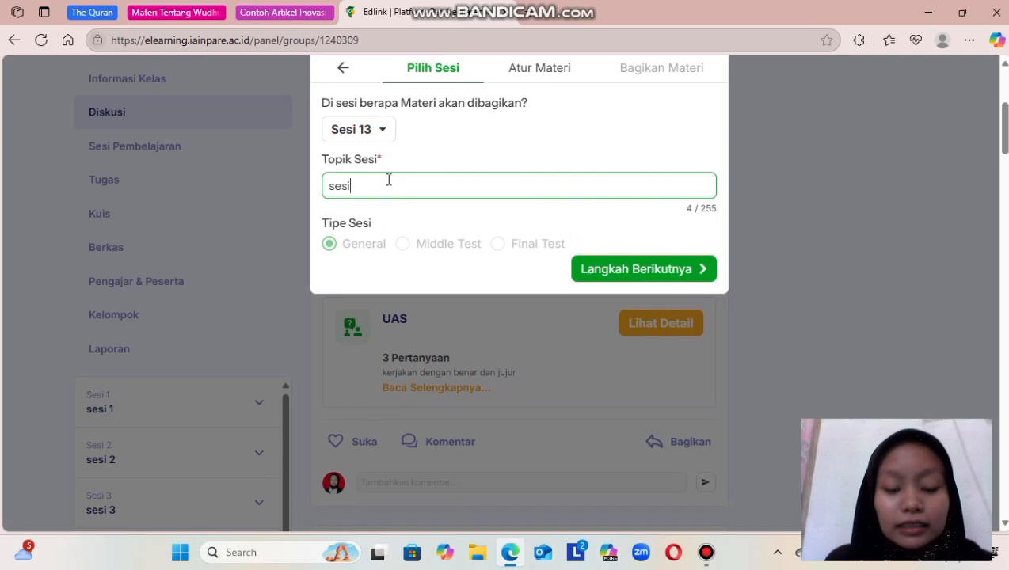
type(" 13")
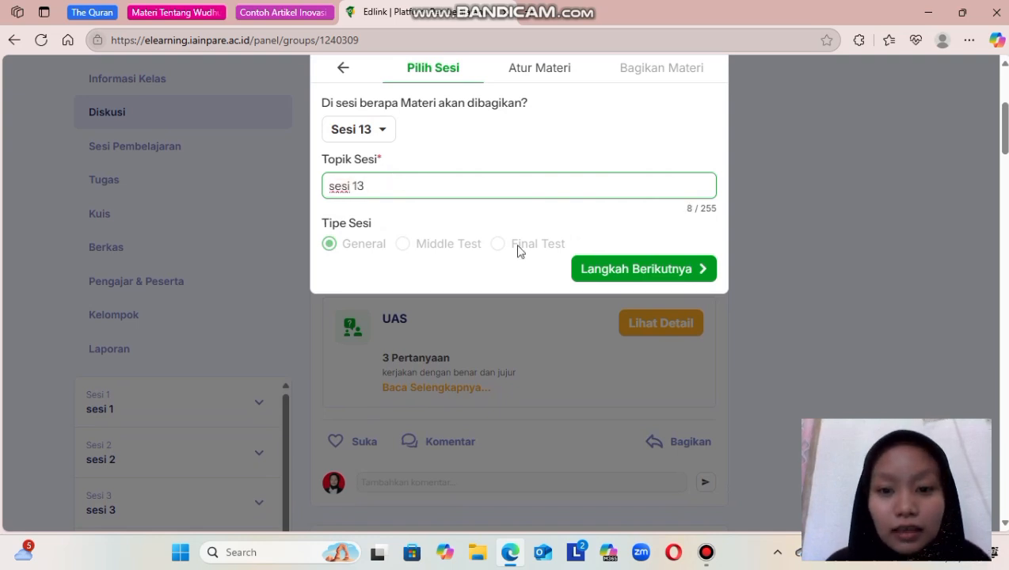
left_click(669, 276)
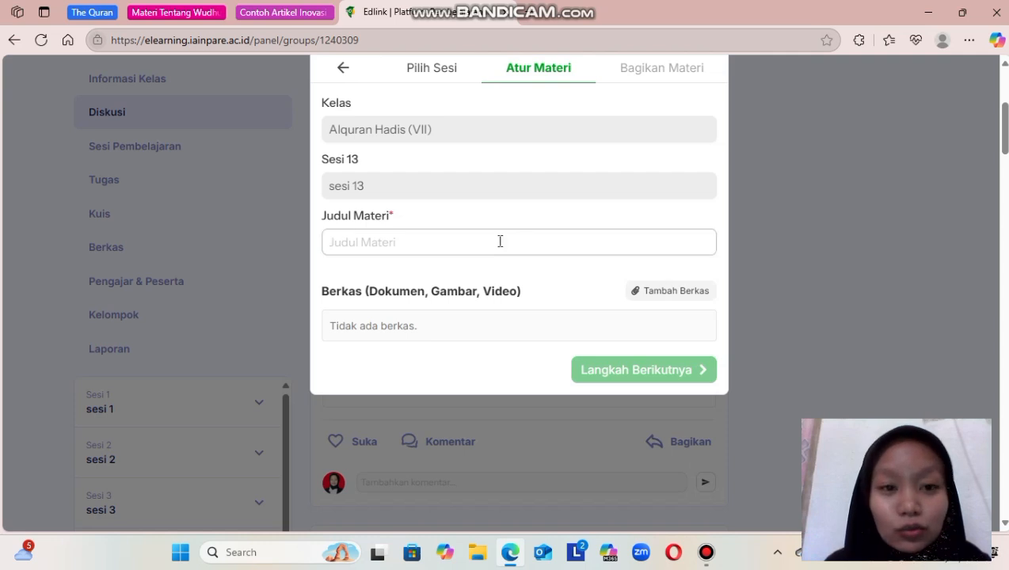
Title the material "tata cara sholat", attach Sesi 6.docx from the personal media library, and continue to the sharing settings.
left_click(430, 239)
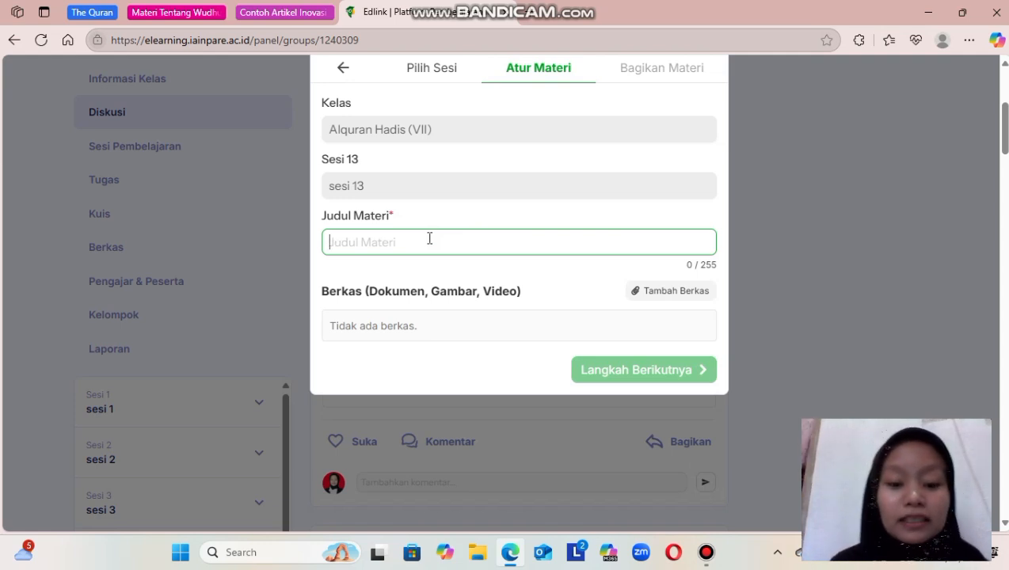
type("tata cara sholat")
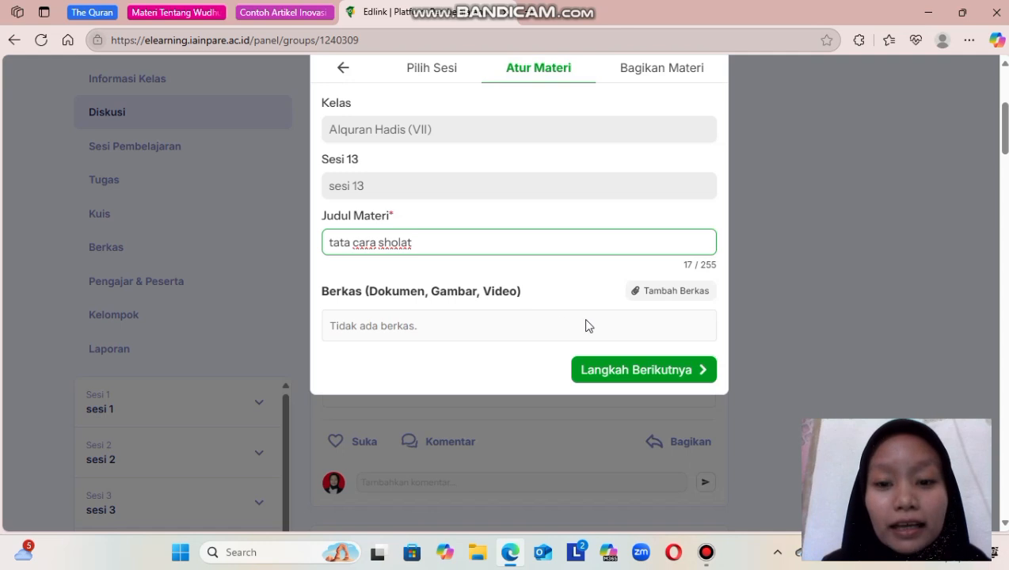
left_click(666, 299)
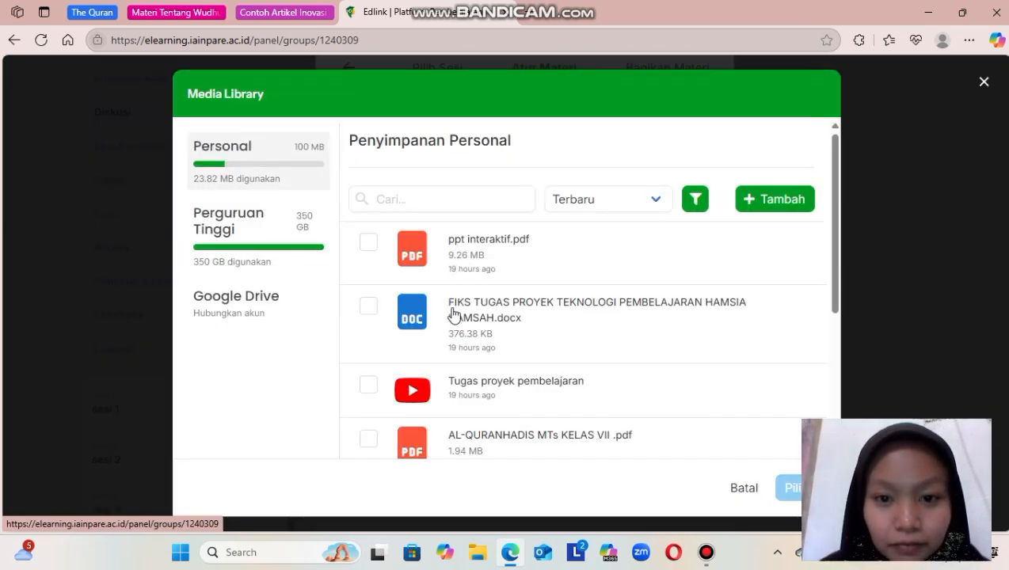
scroll(435, 356, "down", 1)
scroll(435, 356, "down", 3)
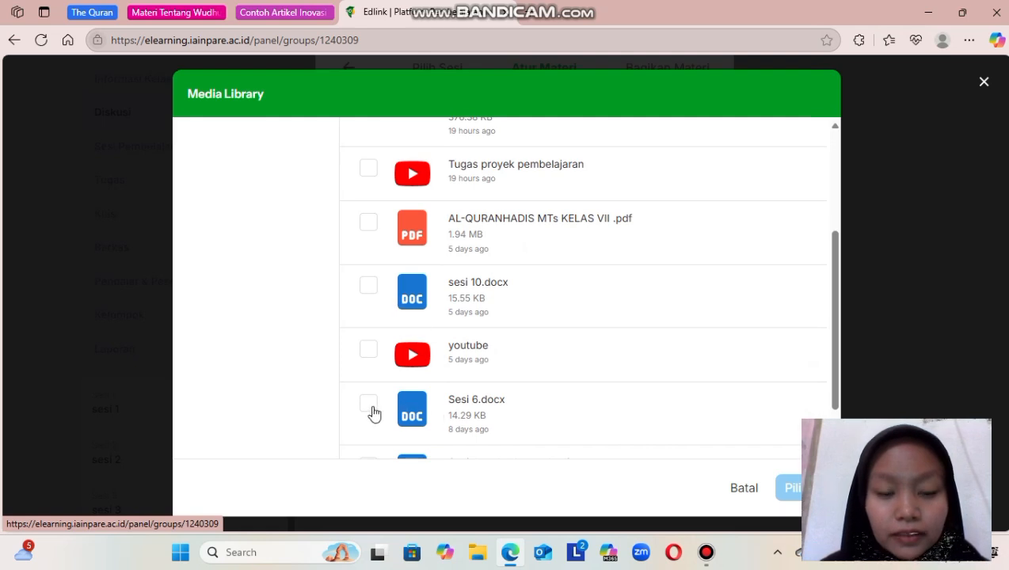
left_click(370, 405)
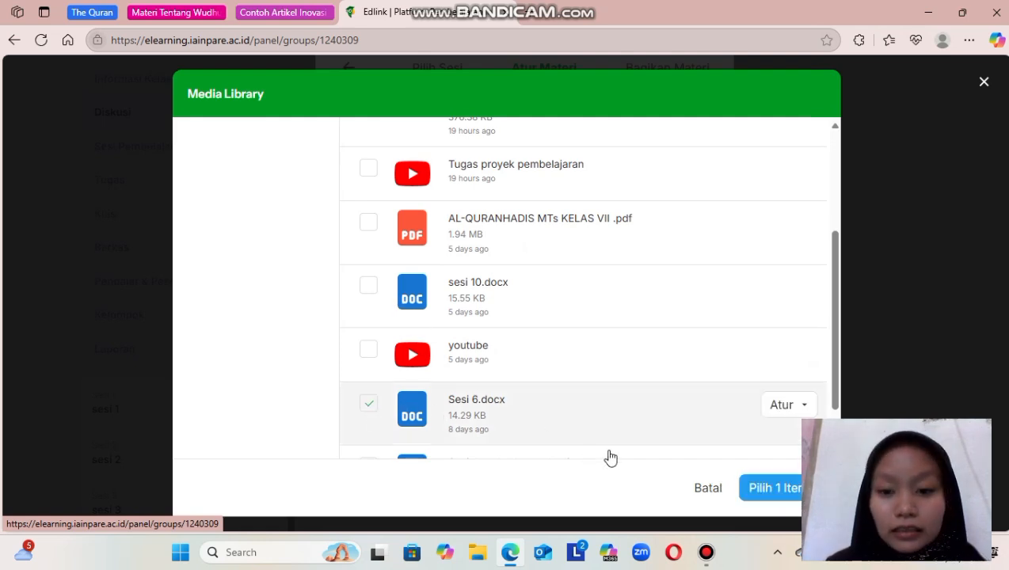
left_click(757, 489)
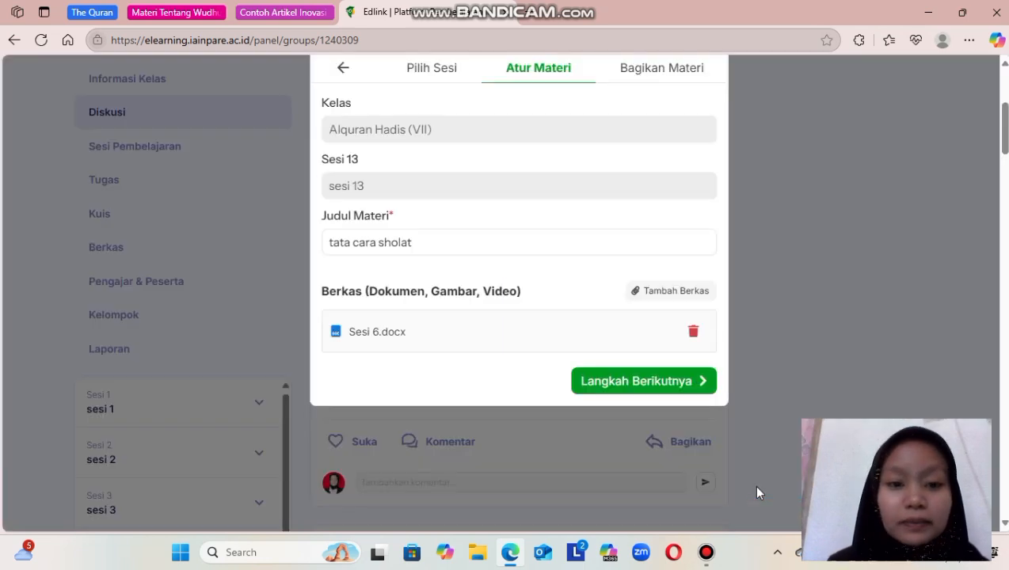
left_click(652, 385)
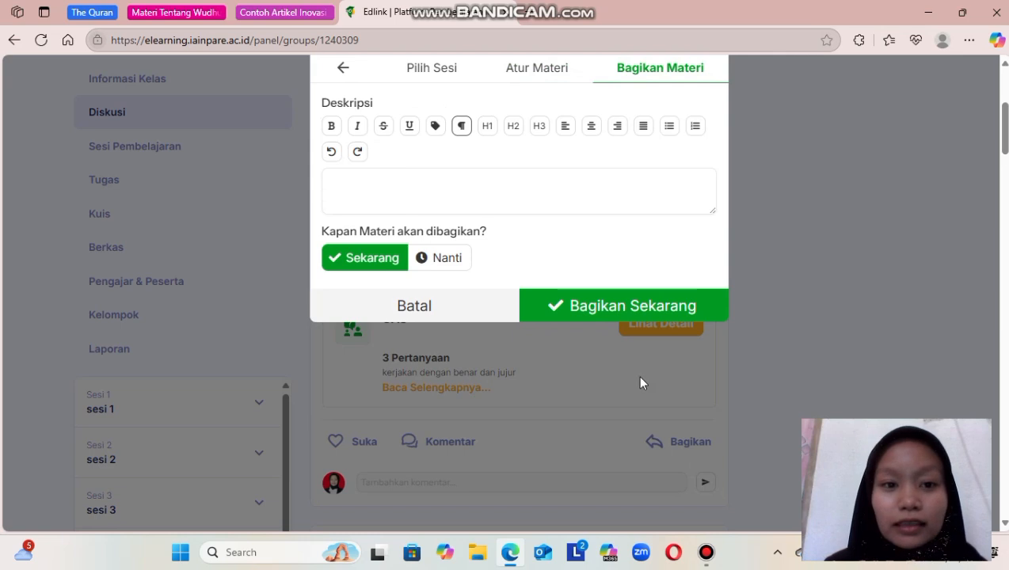
Enter "memahmai tata cara sholat yabg baik" as the material's description and share it immediately with the class.
left_click(342, 177)
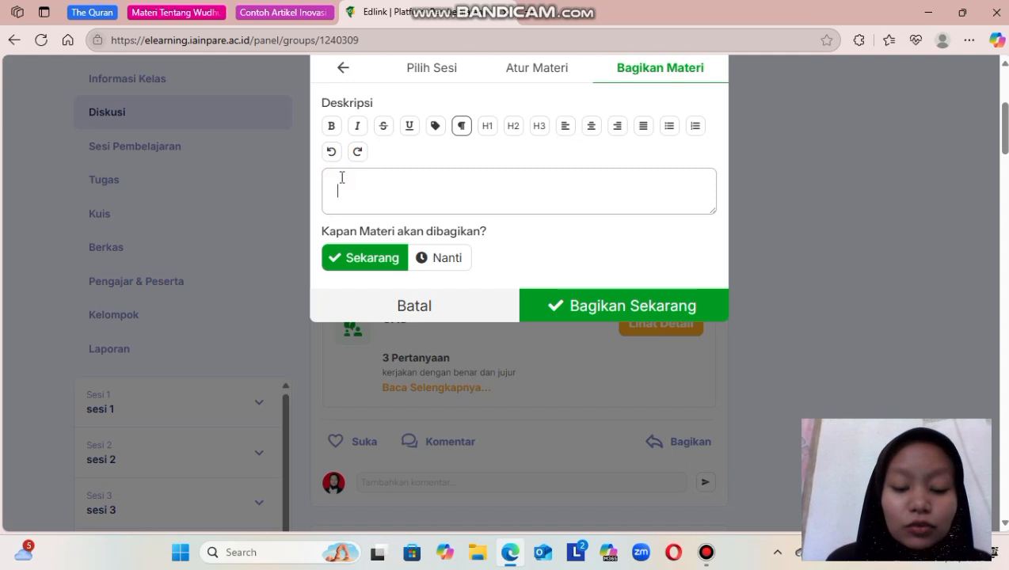
type("memahmai ")
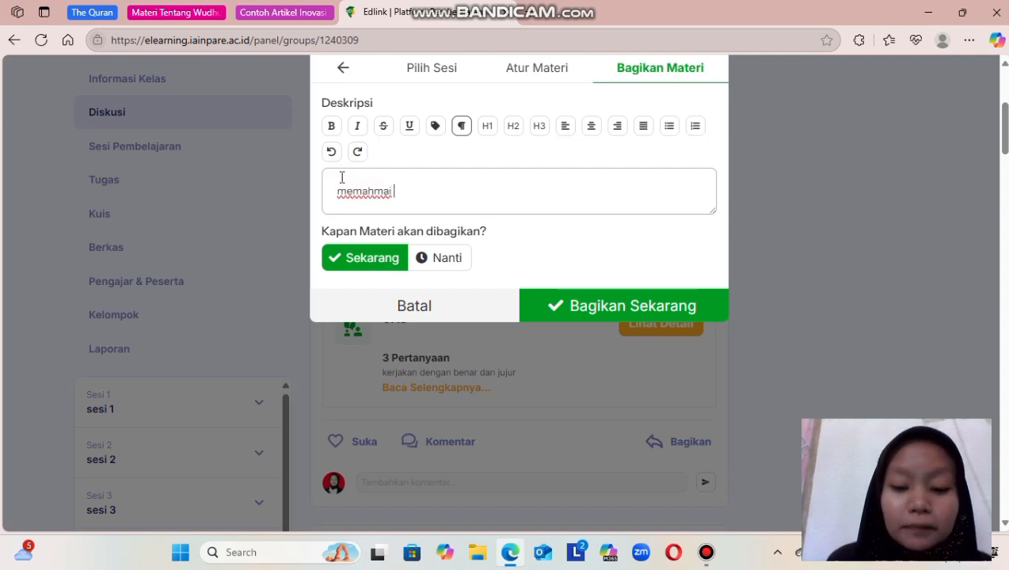
type("tata car")
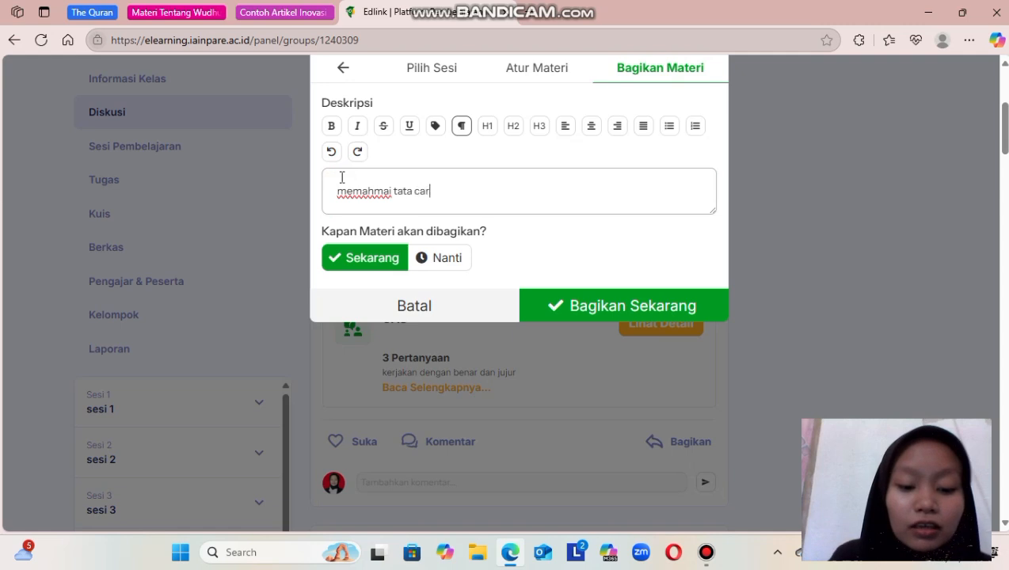
type("a sholat yabf")
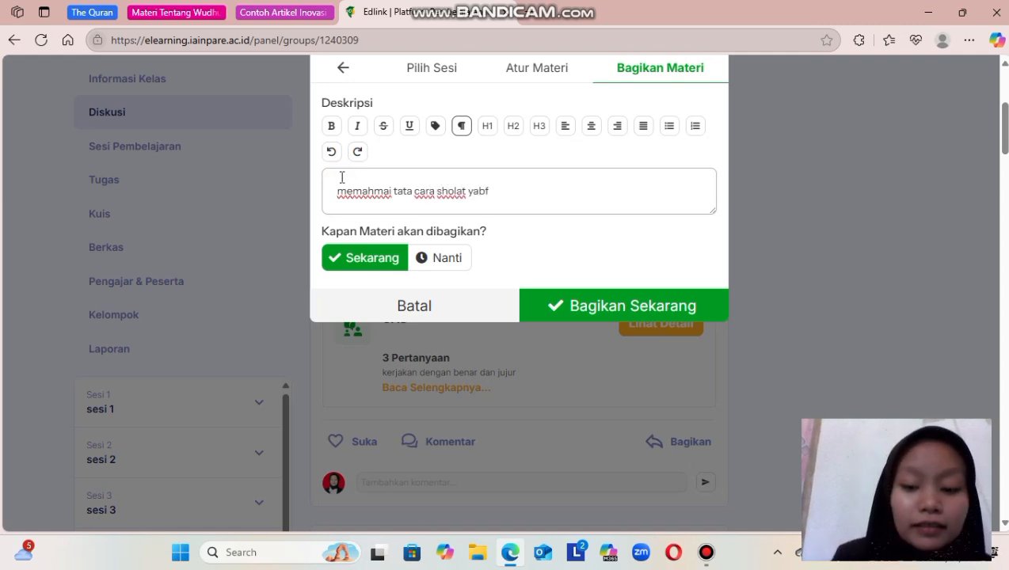
type("baik")
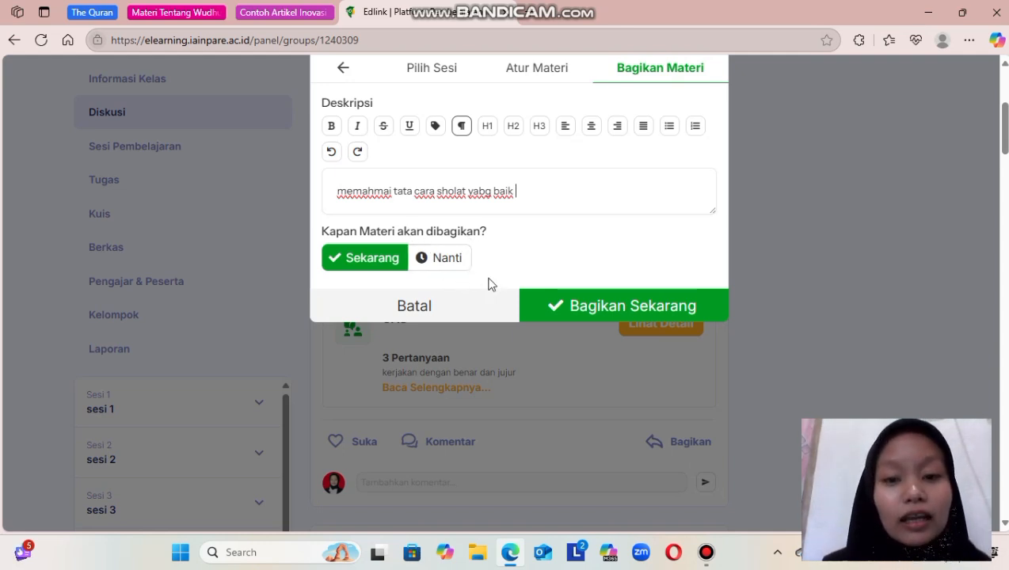
left_click(586, 307)
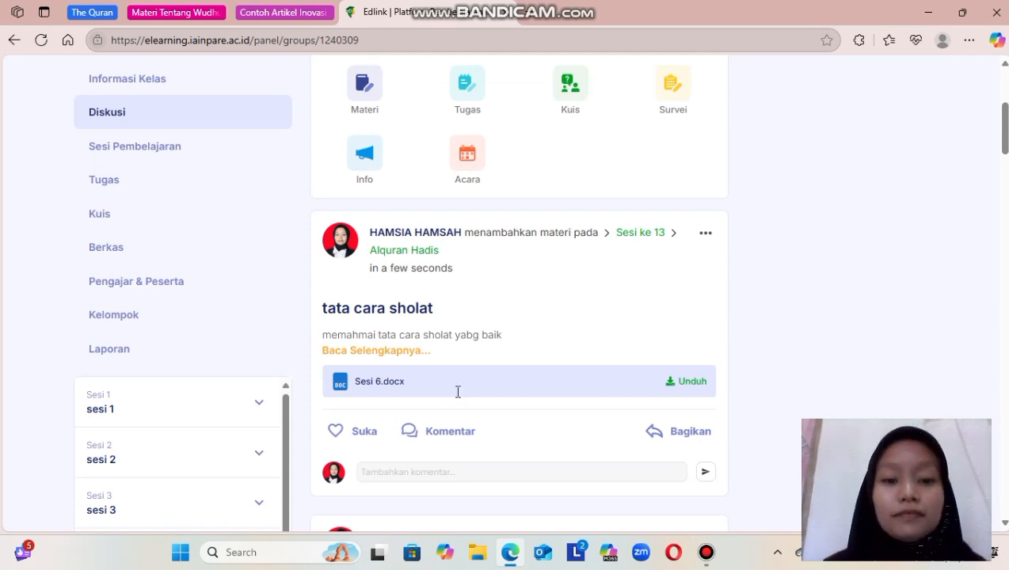
scroll(458, 392, "down", 2)
scroll(457, 394, "up", 1)
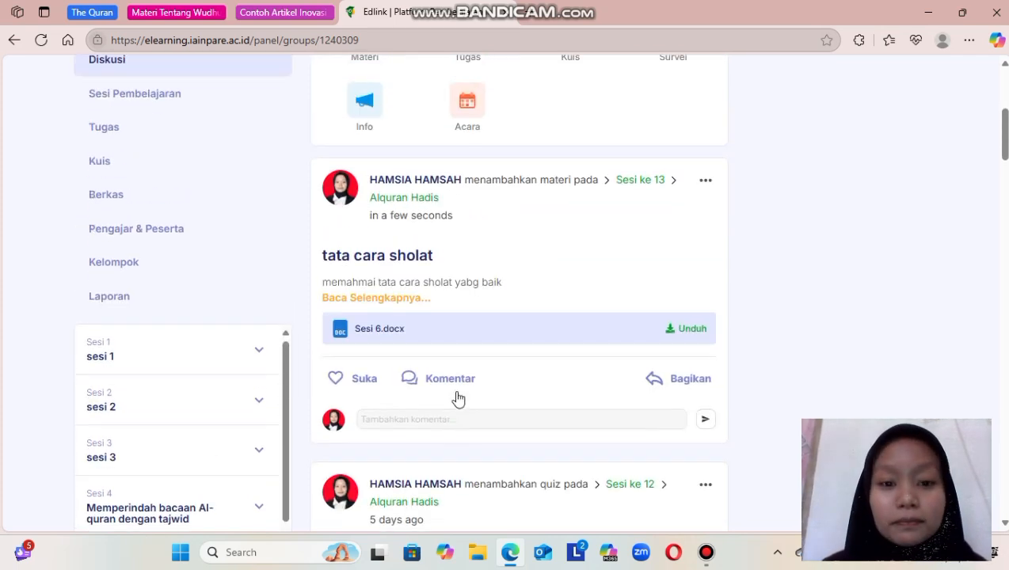
scroll(458, 396, "up", 3)
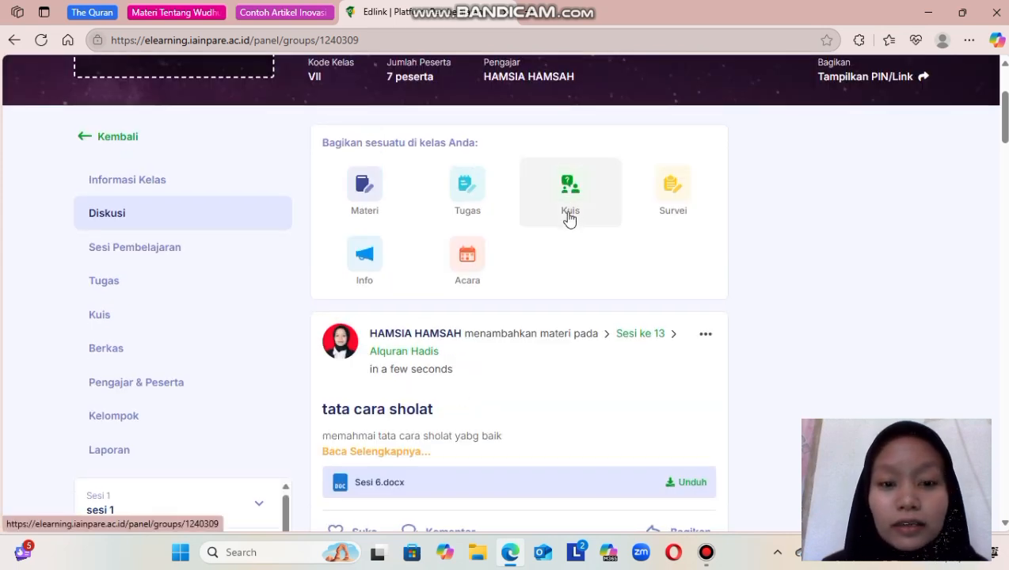
left_click(571, 208)
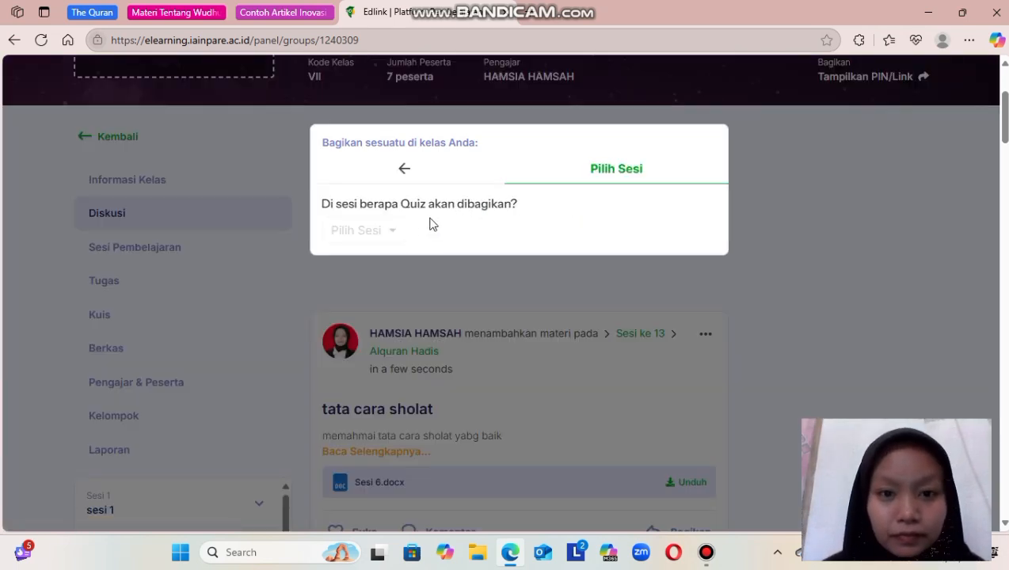
left_click(404, 171)
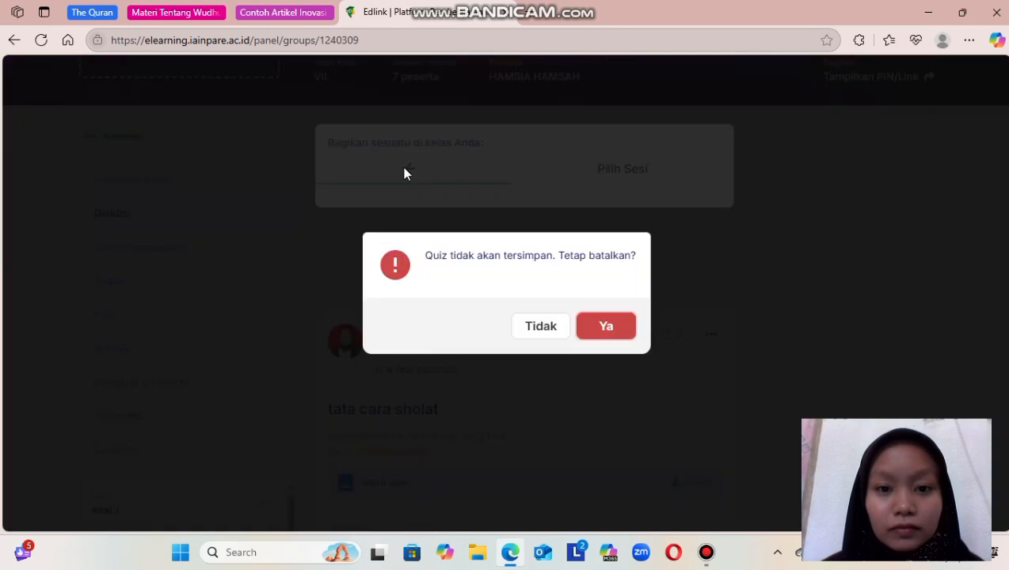
left_click(604, 326)
Open the details of the UAS quiz posted in Sesi 12 and review its settings, description and participant list.
scroll(605, 329, "down", 3)
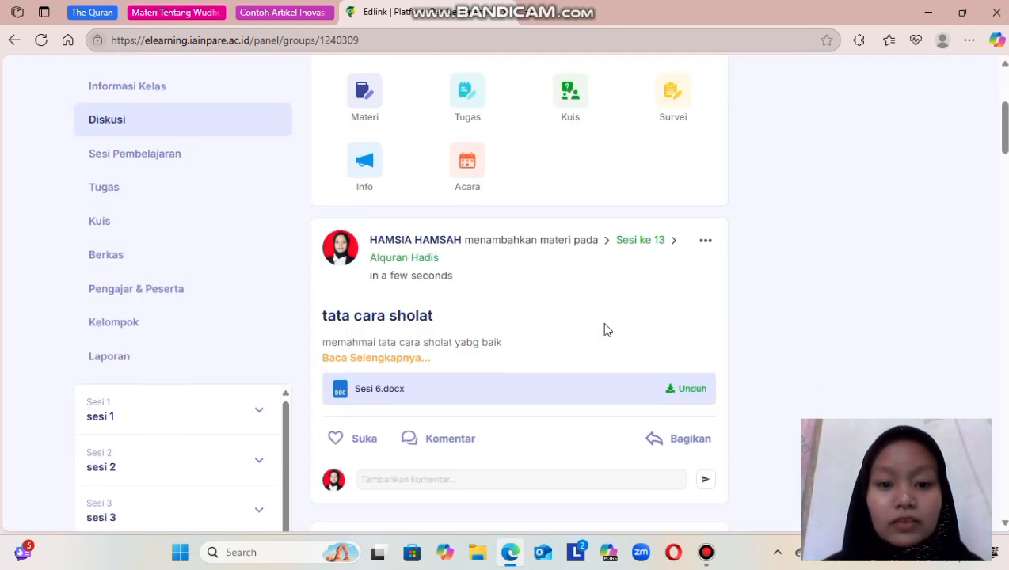
scroll(604, 329, "down", 6)
scroll(604, 329, "up", 2)
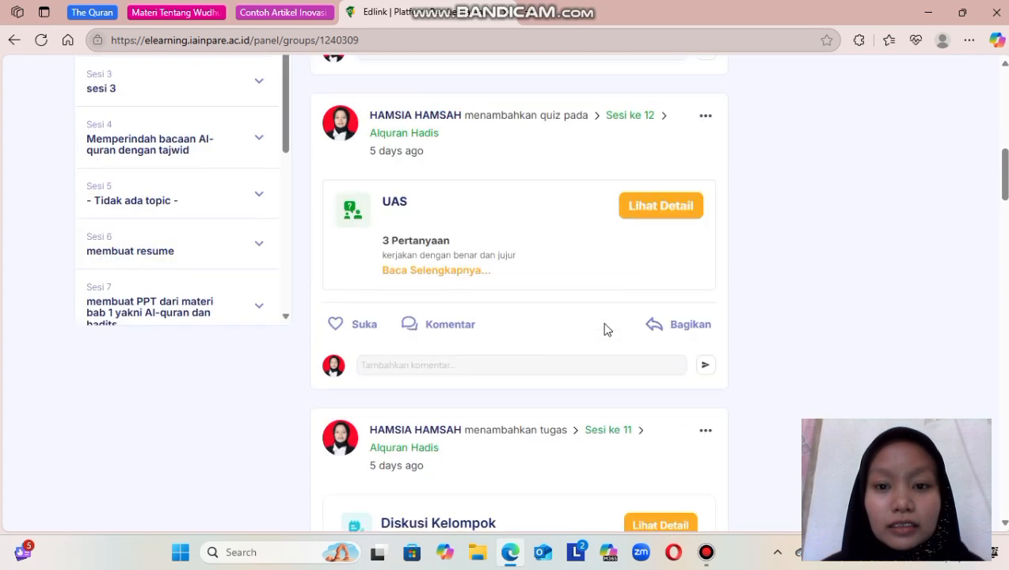
left_click(635, 222)
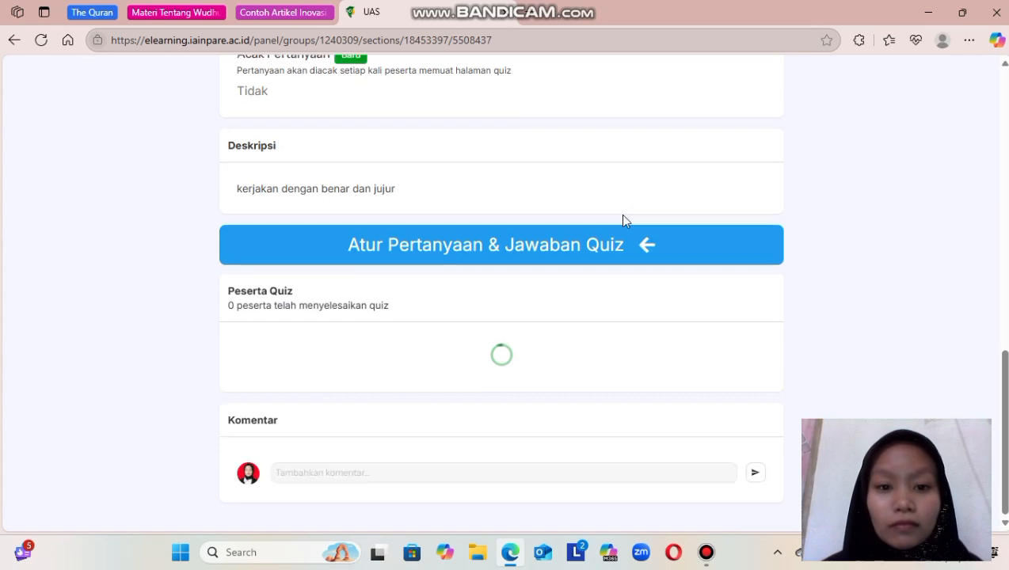
scroll(525, 241, "up", 5)
scroll(525, 240, "up", 2)
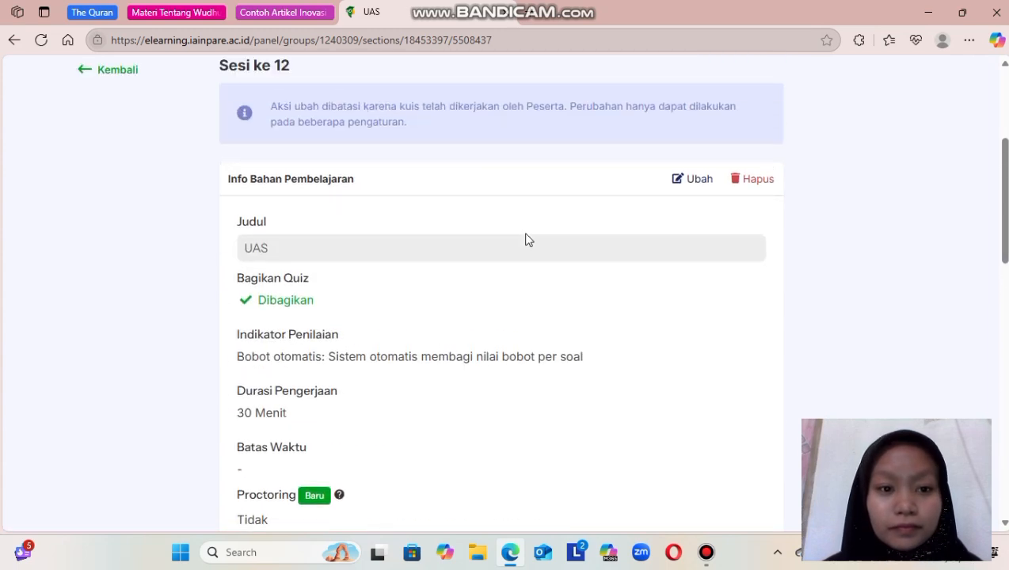
scroll(525, 240, "down", 2)
scroll(529, 239, "down", 4)
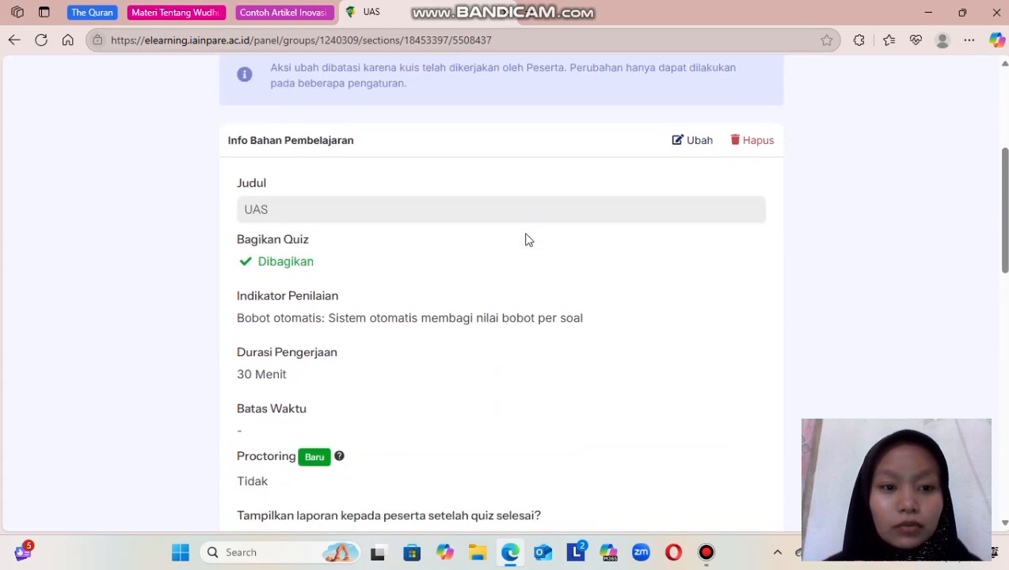
scroll(529, 240, "down", 4)
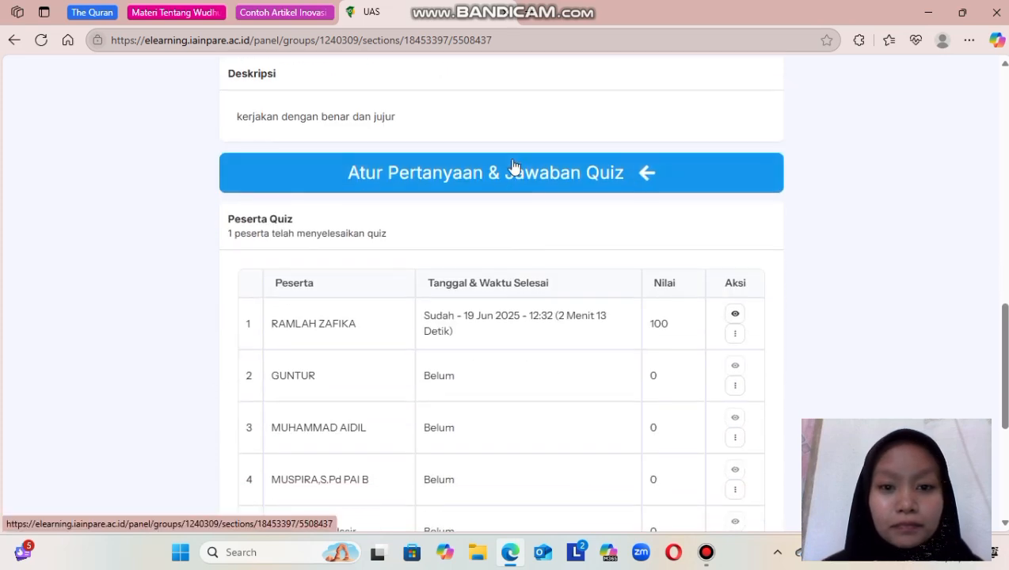
Open the UAS quiz's question and answer setup and read through its questions and marked answers.
left_click(496, 178)
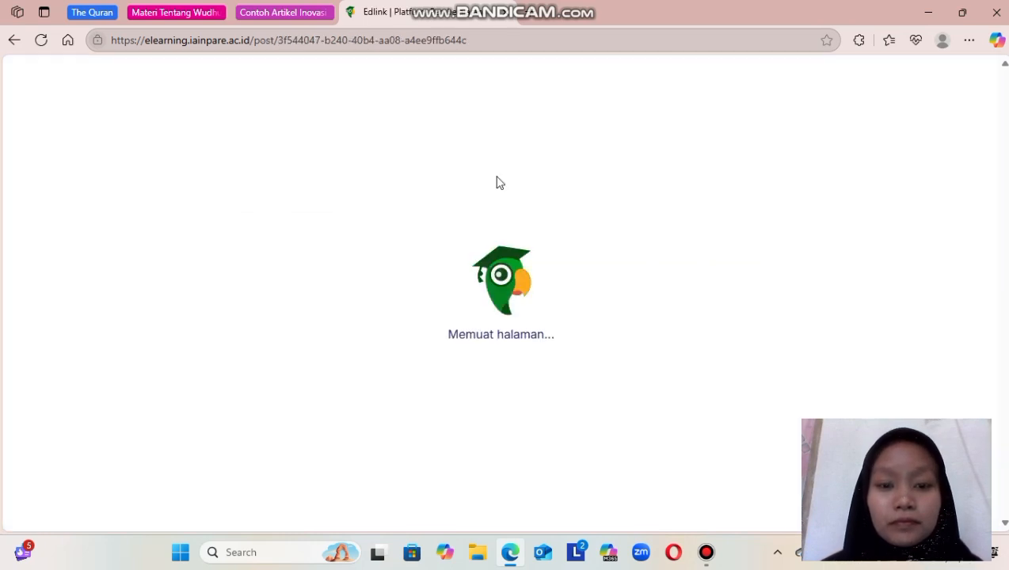
scroll(454, 273, "down", 3)
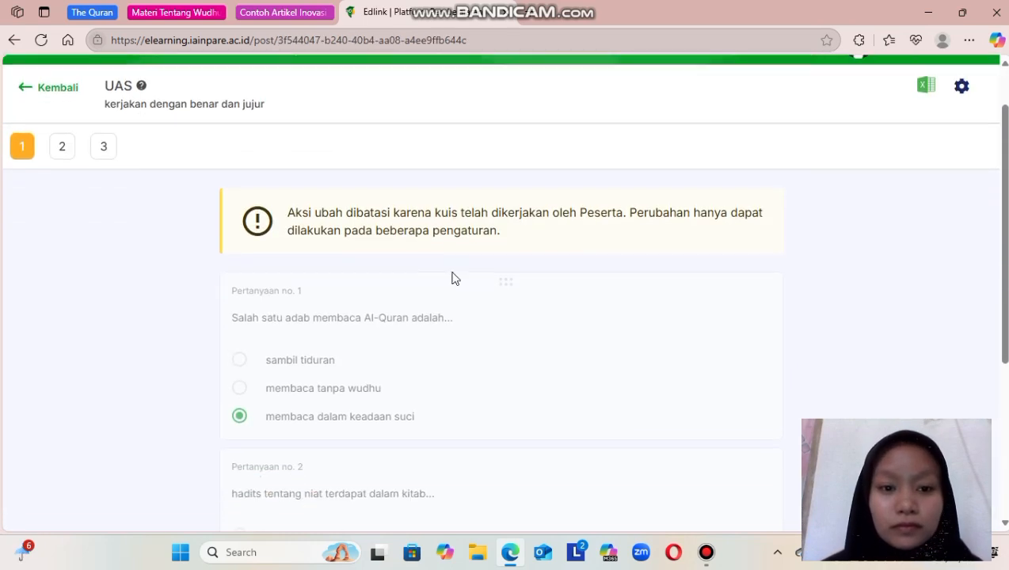
scroll(455, 278, "down", 1)
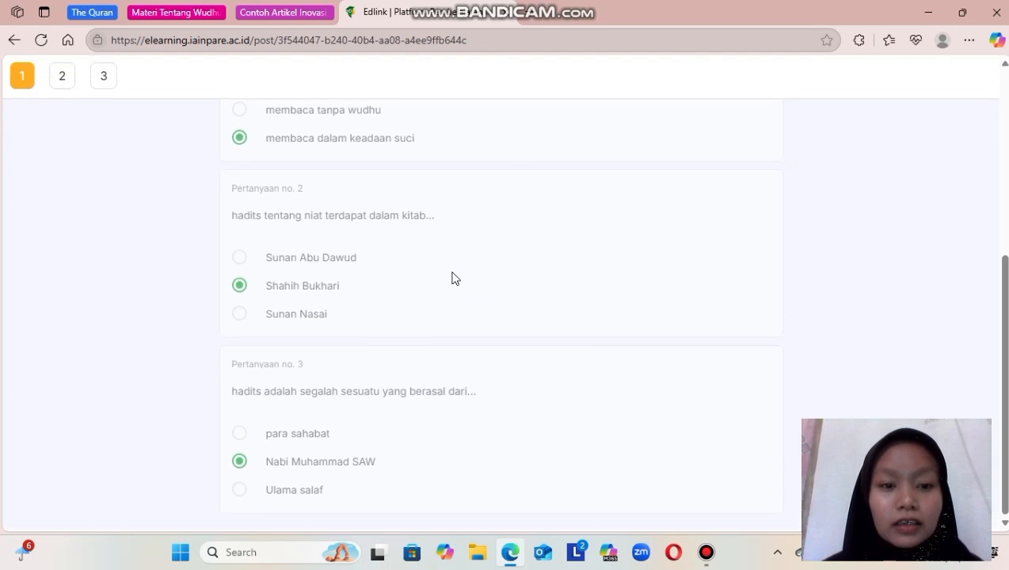
scroll(454, 278, "up", 4)
scroll(454, 278, "down", 3)
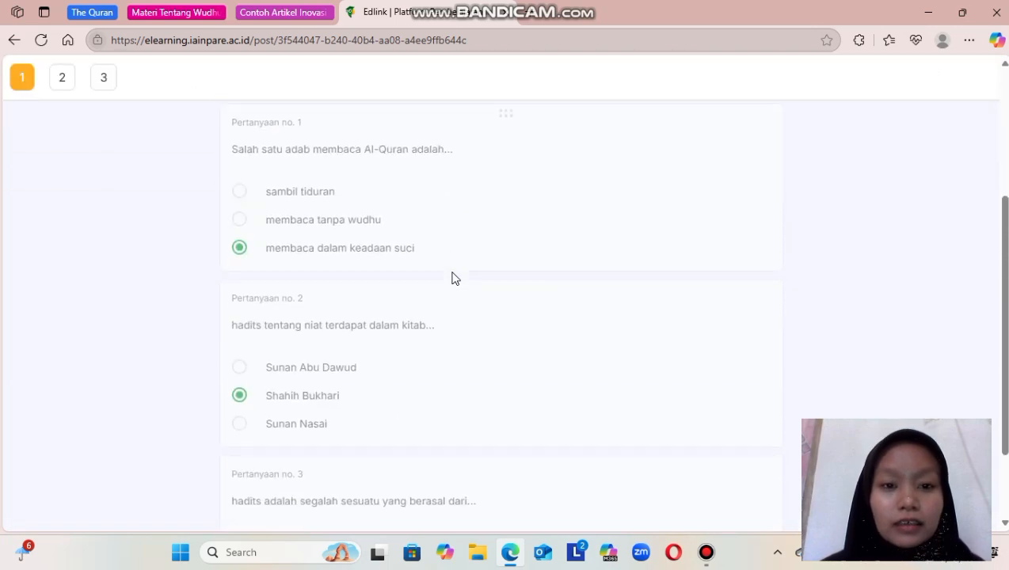
scroll(454, 278, "up", 1)
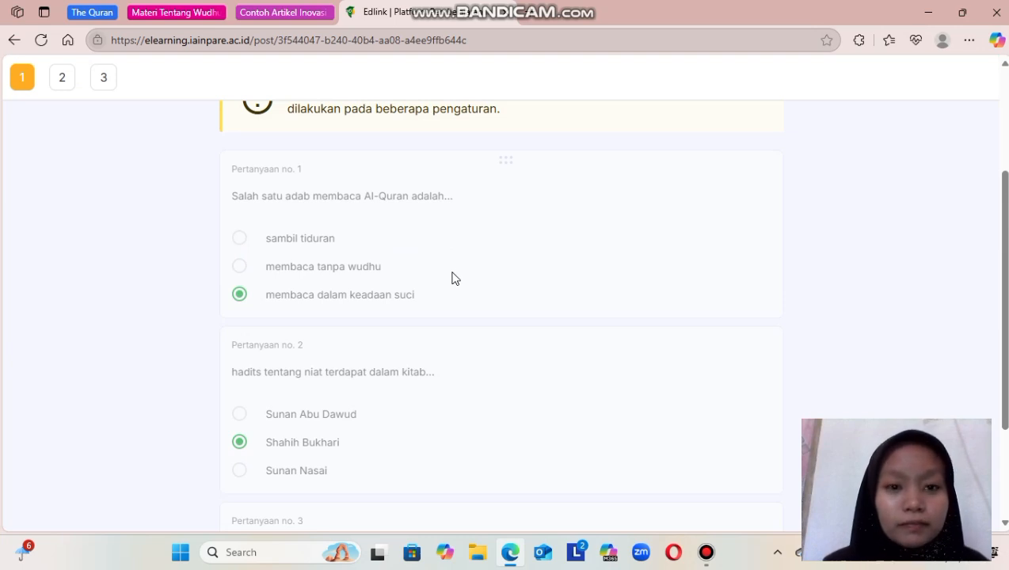
scroll(455, 278, "down", 1)
scroll(455, 278, "up", 1)
scroll(454, 277, "up", 1)
scroll(454, 277, "down", 2)
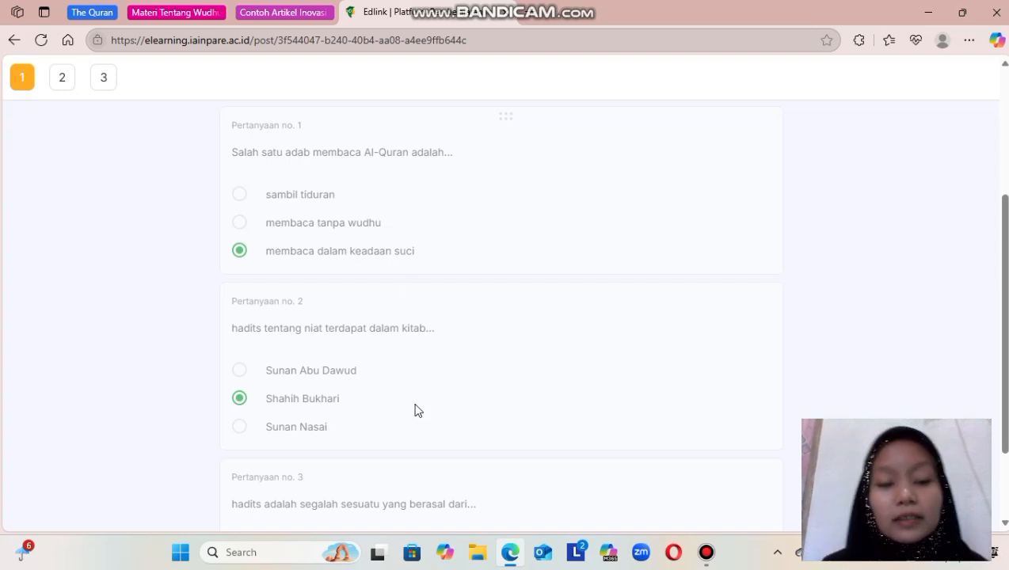
scroll(412, 398, "up", 1)
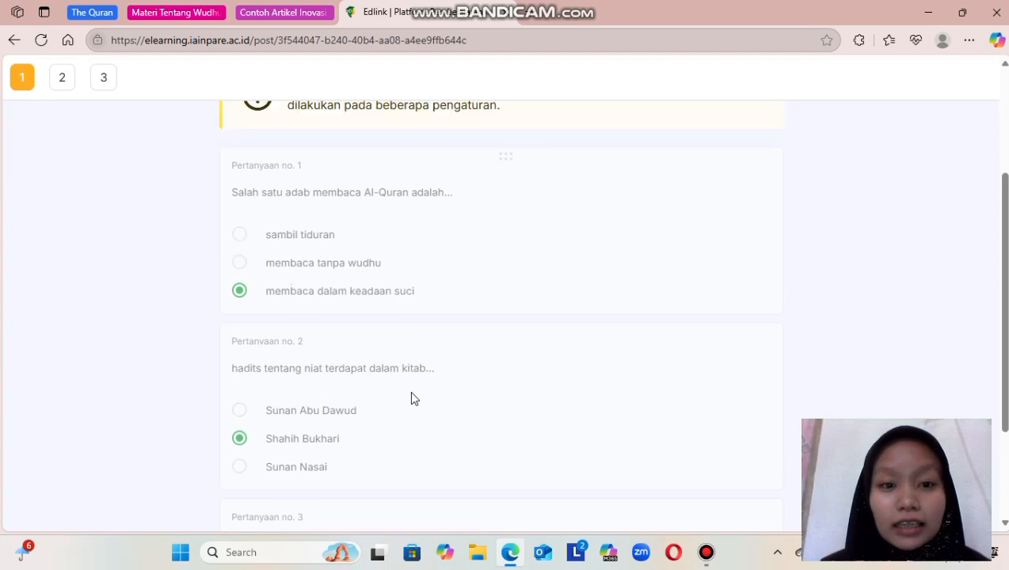
scroll(411, 397, "down", 3)
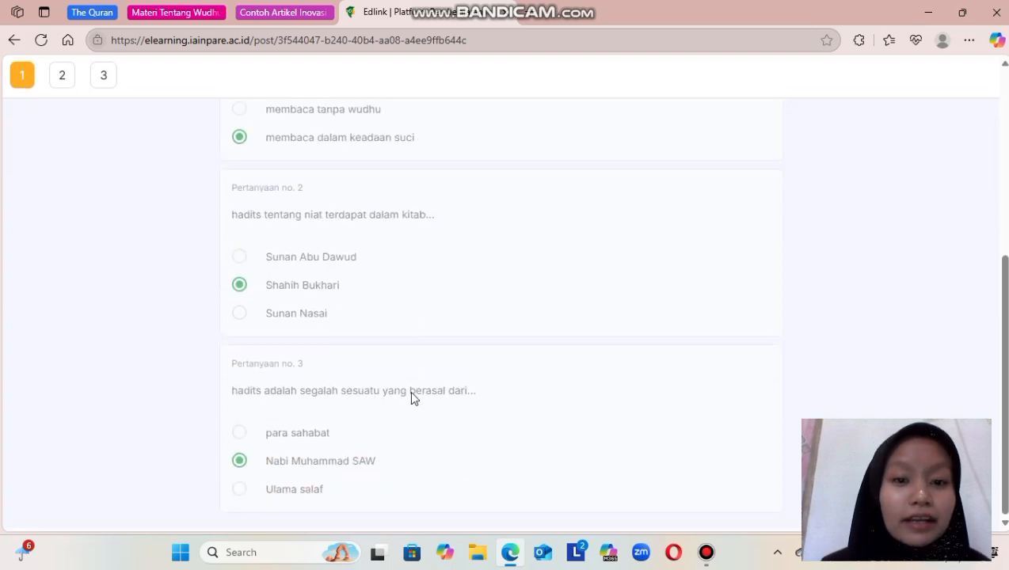
scroll(411, 388, "up", 1)
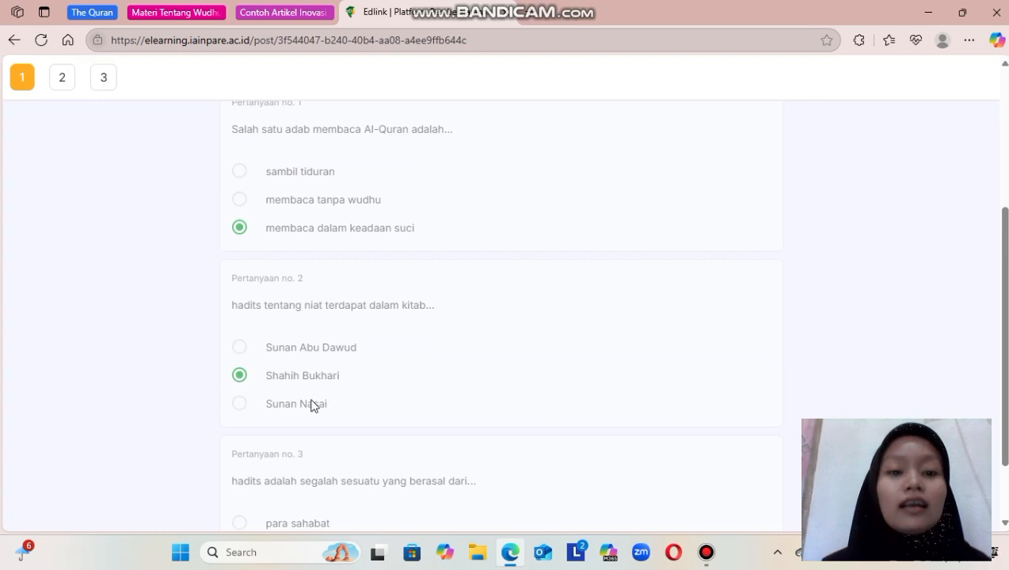
scroll(388, 389, "down", 1)
scroll(386, 381, "up", 5)
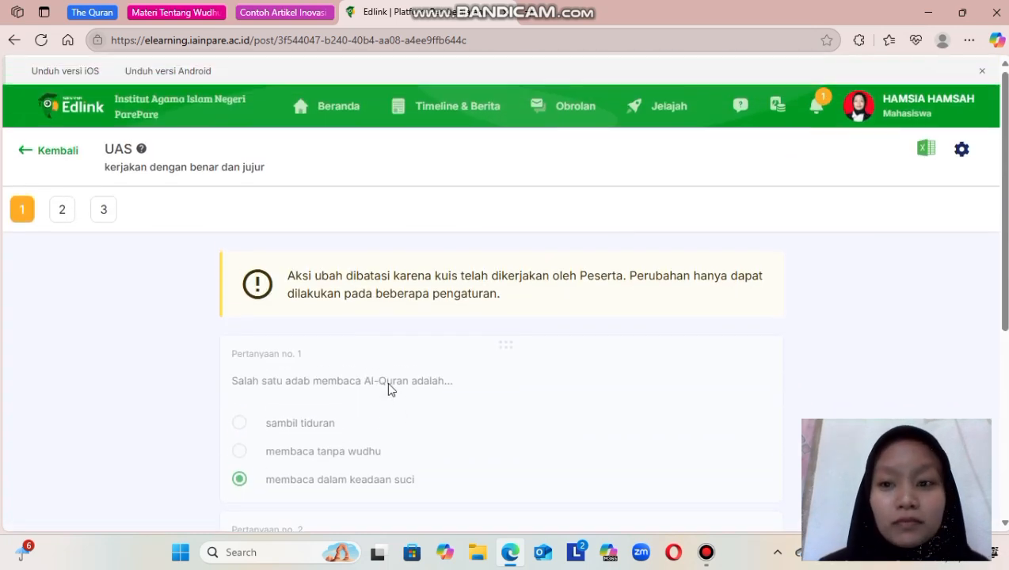
scroll(387, 388, "down", 2)
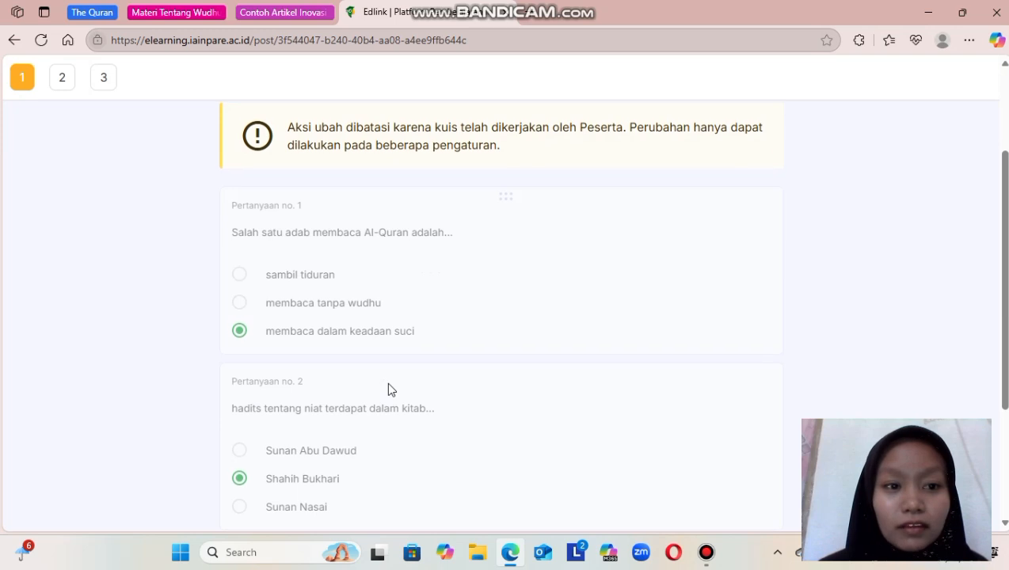
scroll(387, 382, "up", 2)
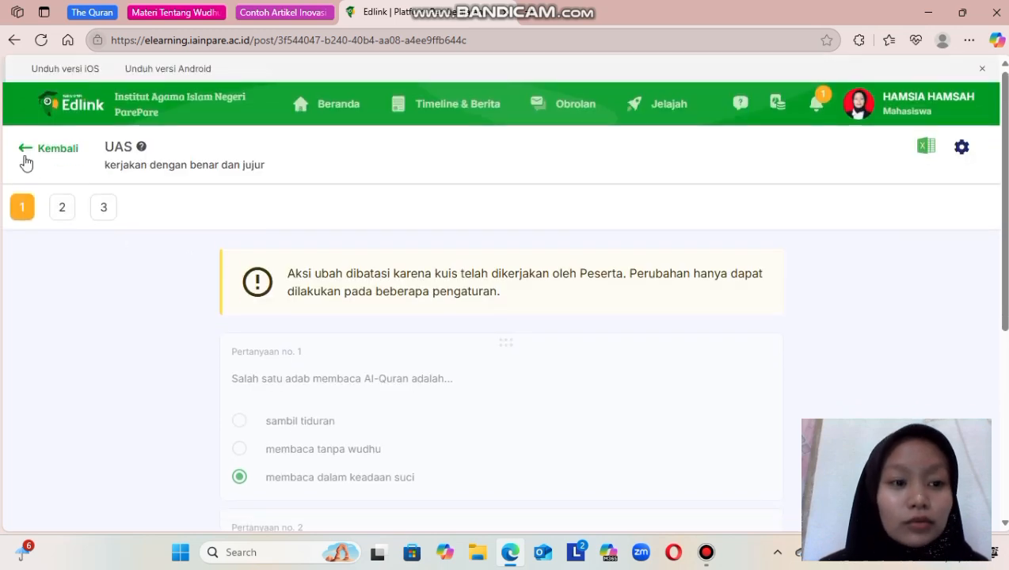
Go back to the UAS quiz details and check the participants' completion status and scores.
left_click(21, 151)
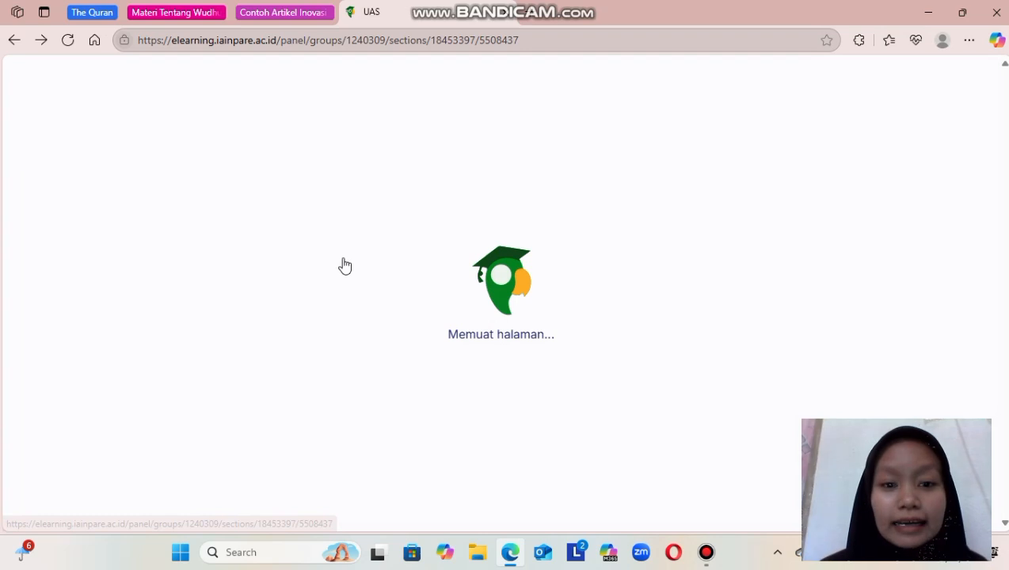
scroll(413, 309, "down", 5)
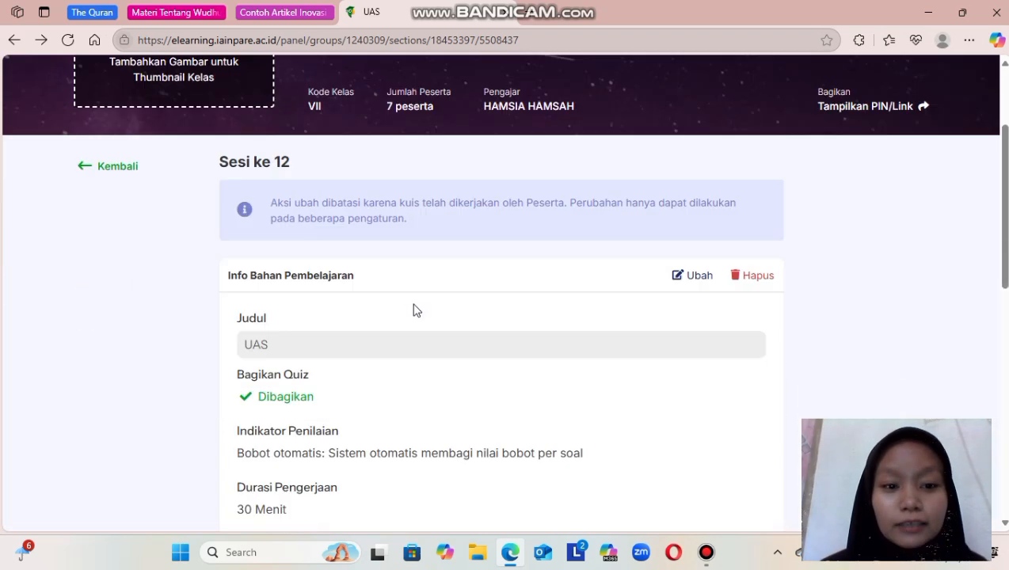
scroll(413, 310, "down", 12)
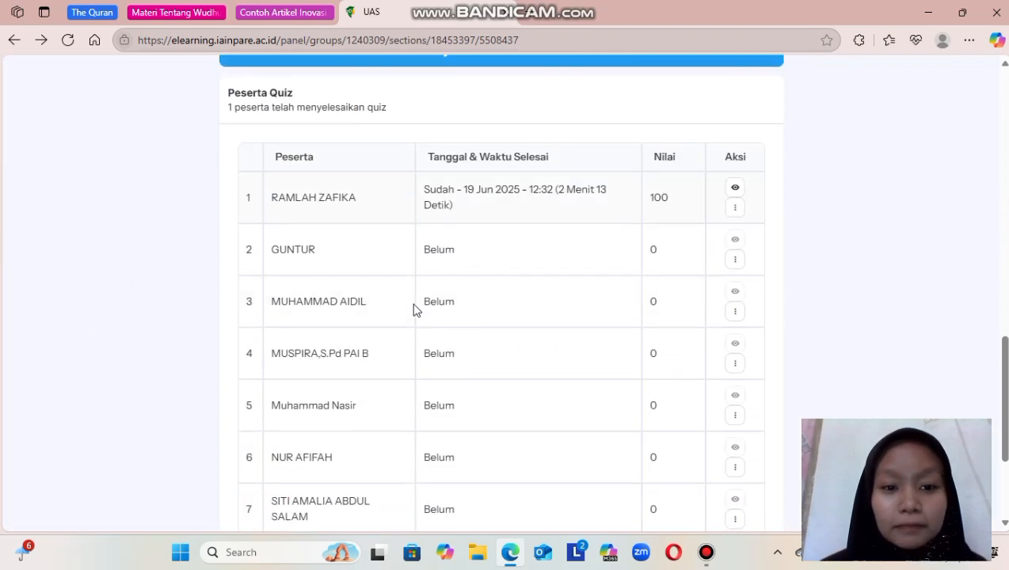
scroll(413, 309, "up", 15)
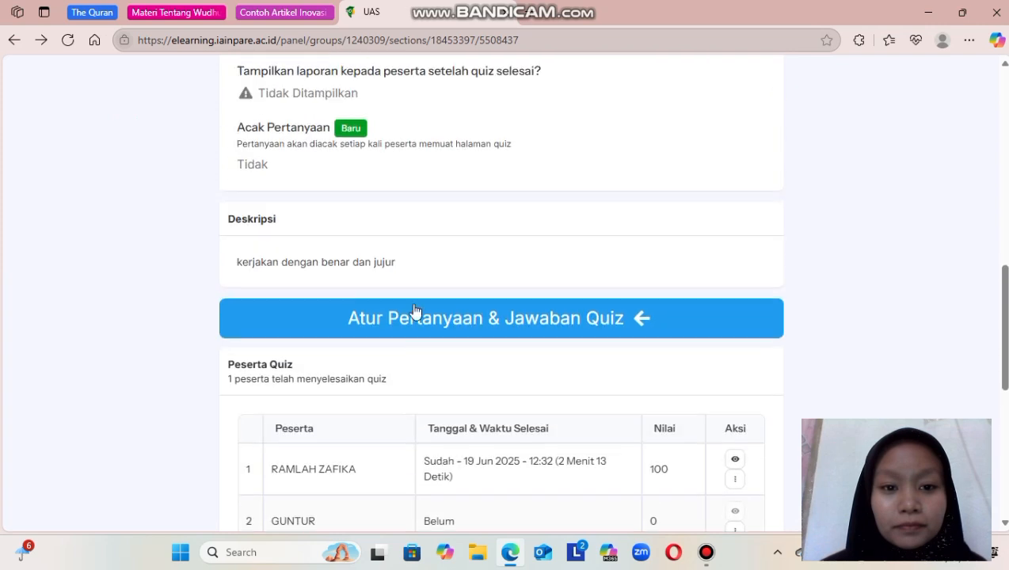
scroll(413, 310, "up", 3)
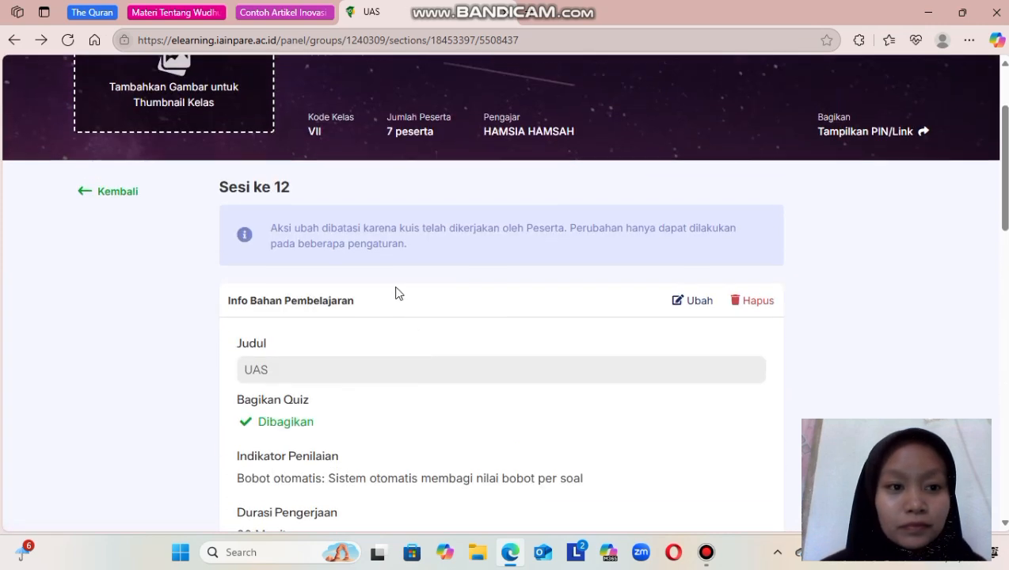
Return to the Sesi 12 page and look at its session information and learning materials (Bahan Pembelajaran).
left_click(119, 200)
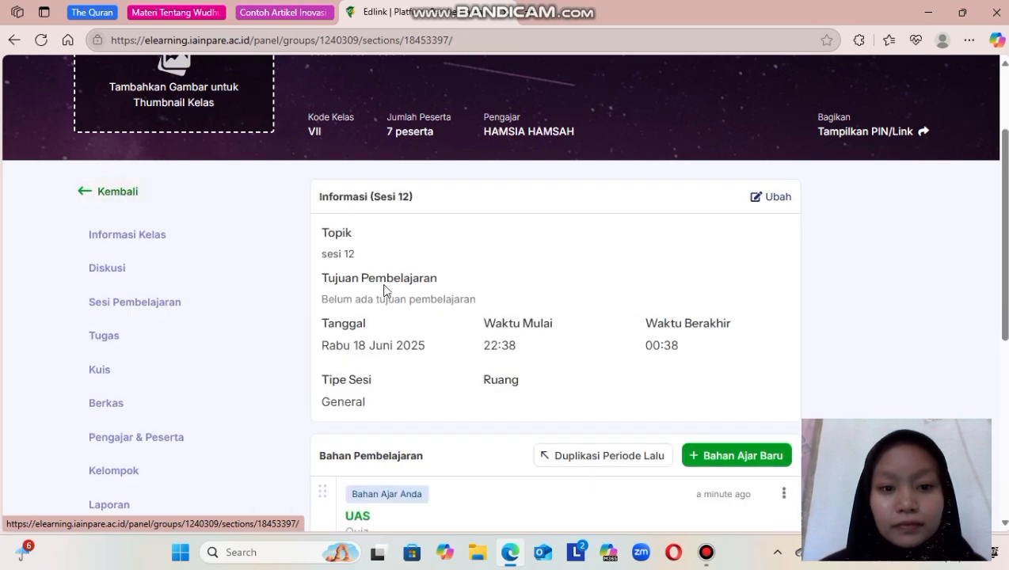
scroll(464, 312, "down", 2)
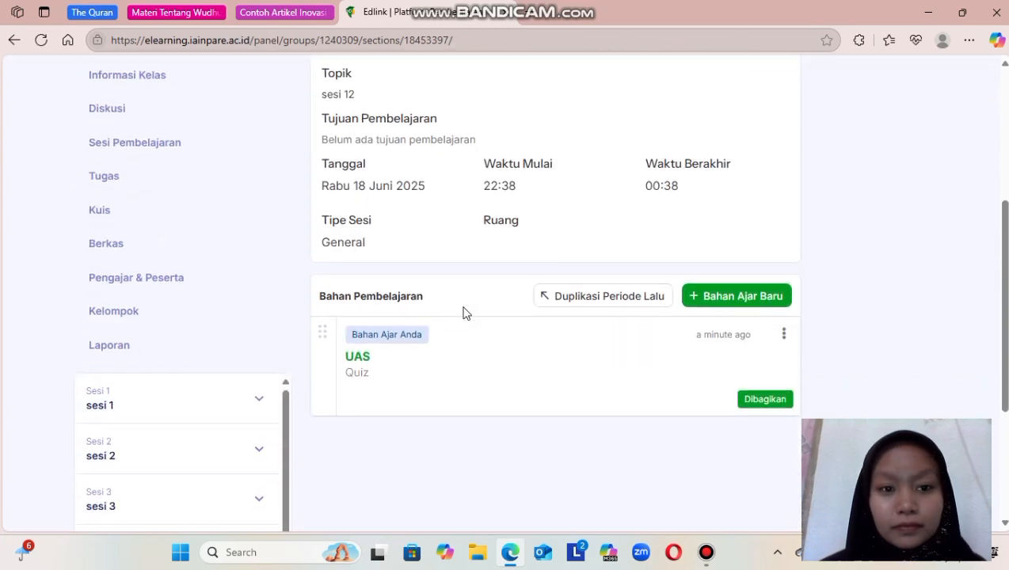
Return from Sesi 12 to the class's list of learning sessions (Sesi Pembelajaran) and look through the session entries.
scroll(465, 305, "down", 2)
scroll(466, 297, "up", 4)
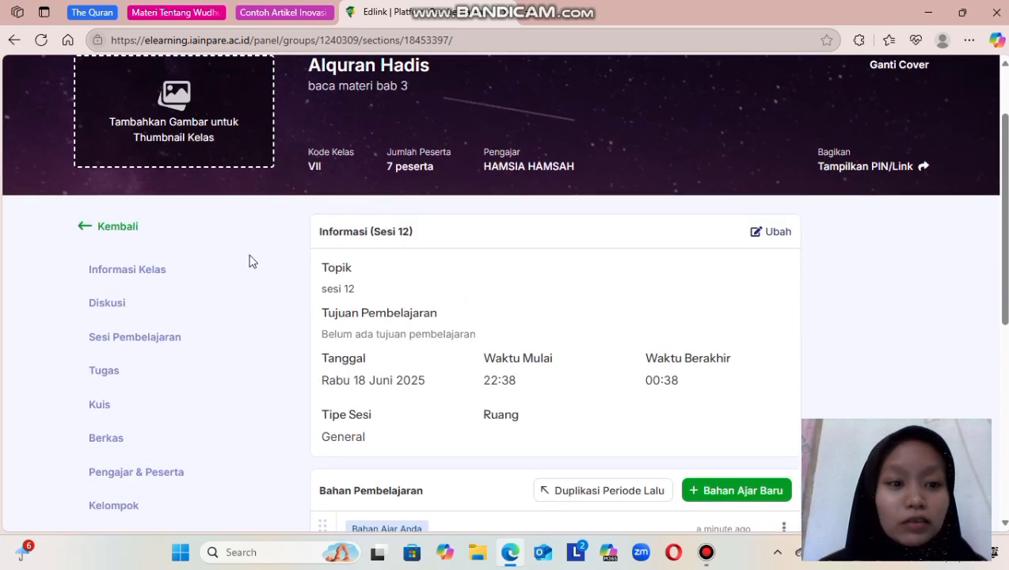
left_click(151, 341)
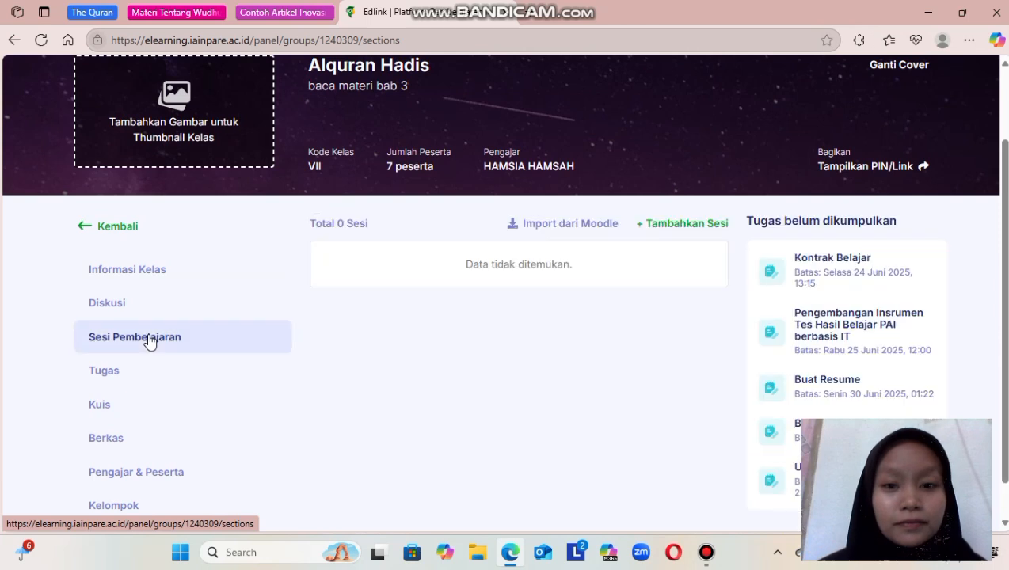
scroll(437, 365, "down", 2)
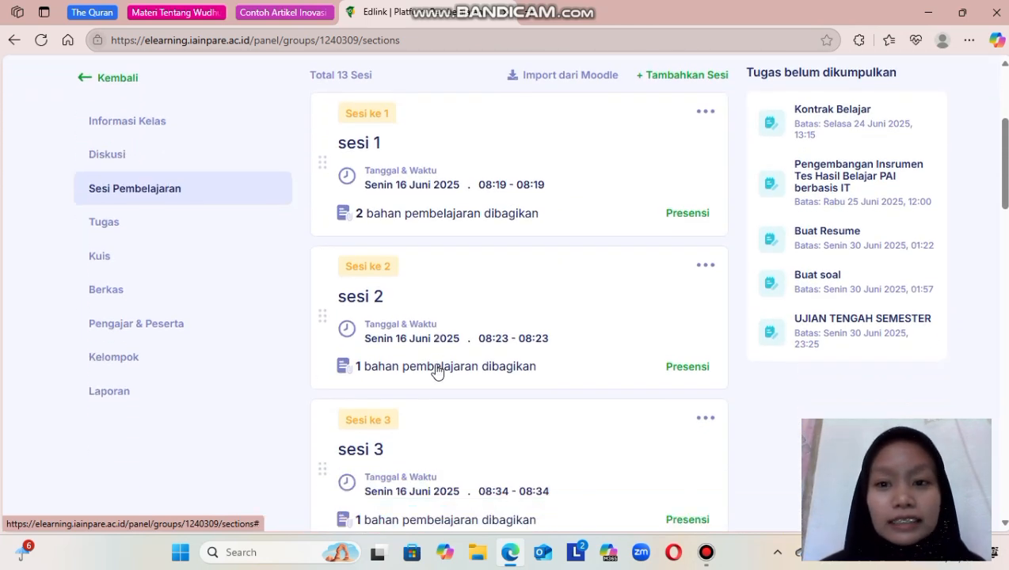
scroll(437, 367, "down", 2)
scroll(438, 369, "down", 3)
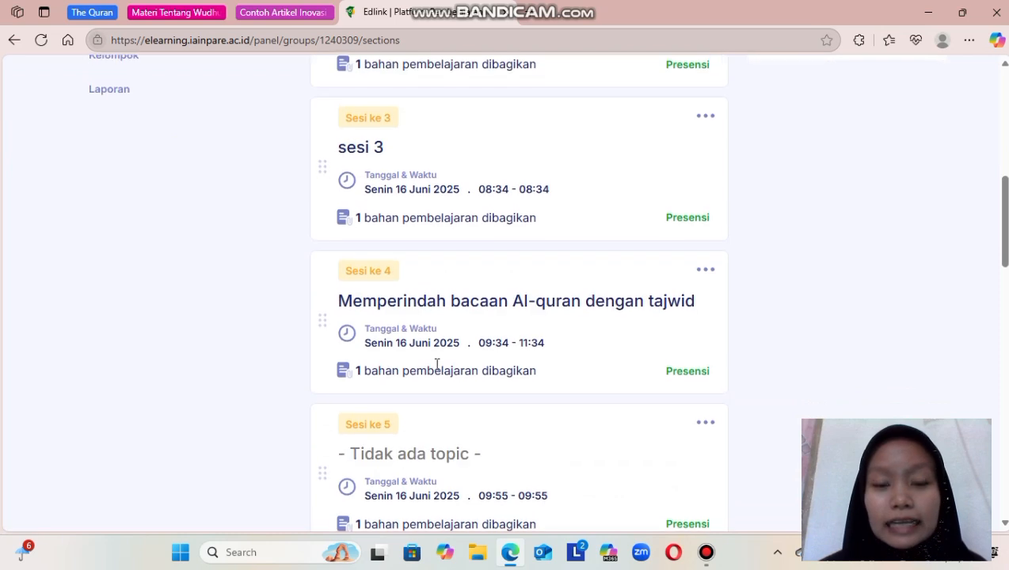
scroll(437, 366, "down", 1)
scroll(436, 366, "up", 4)
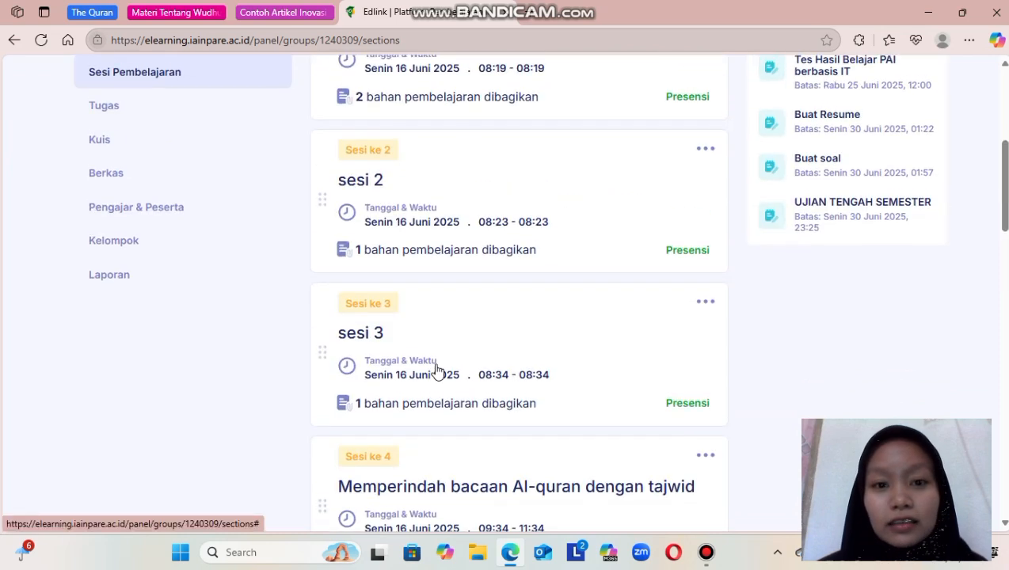
scroll(437, 366, "up", 3)
scroll(437, 371, "down", 1)
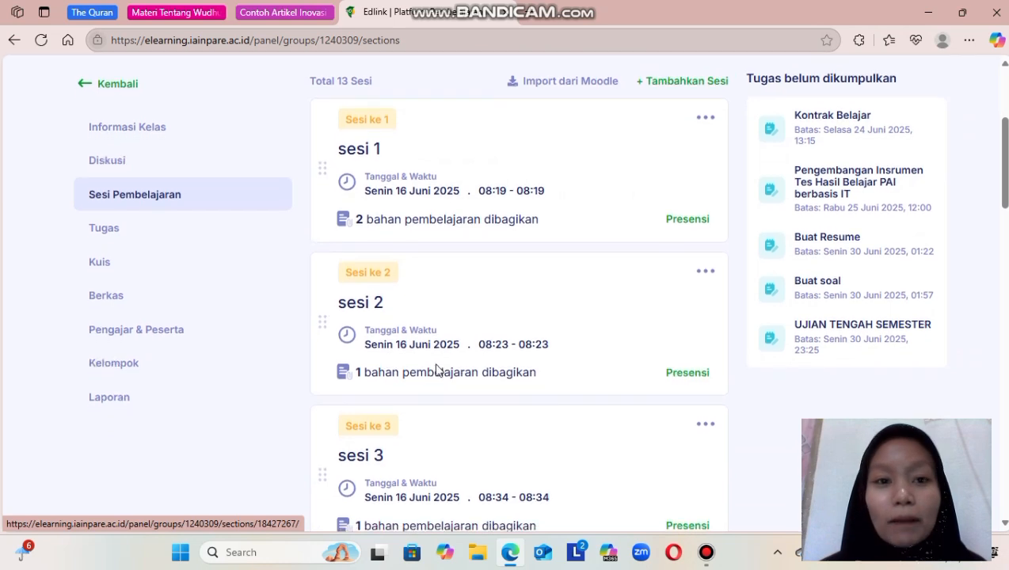
scroll(436, 371, "up", 1)
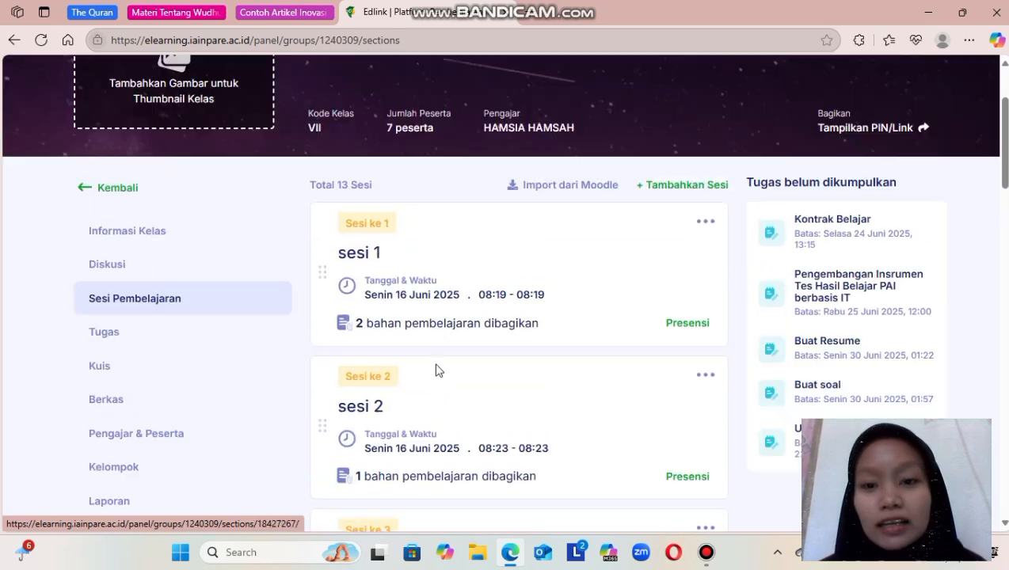
scroll(437, 369, "down", 1)
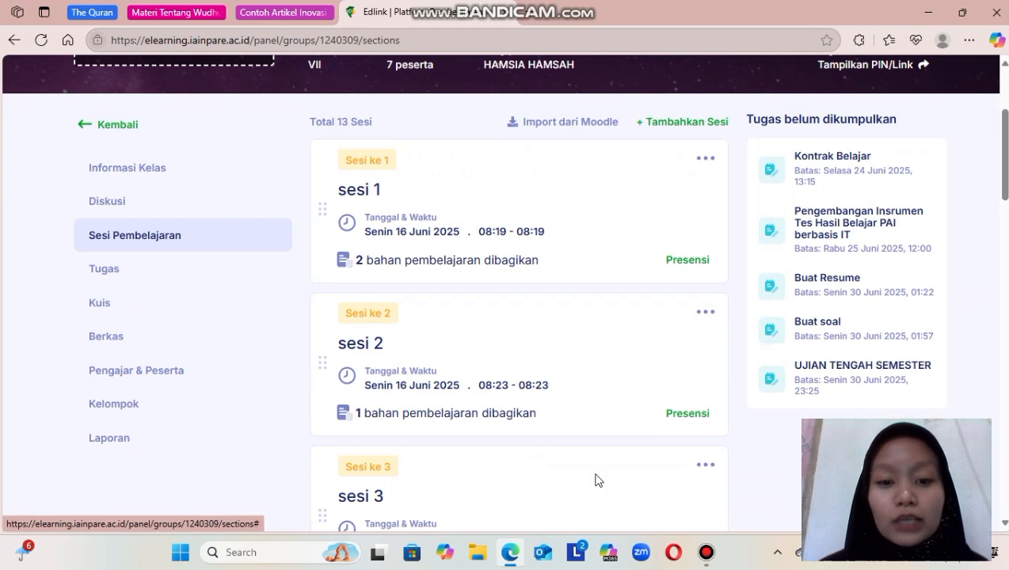
mouse_move(705, 552)
left_click(701, 475)
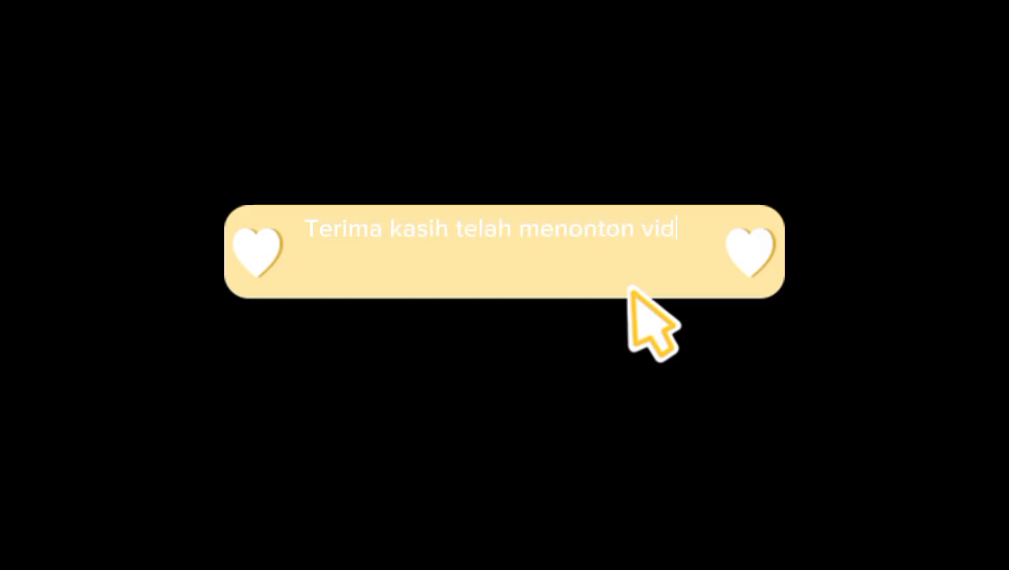